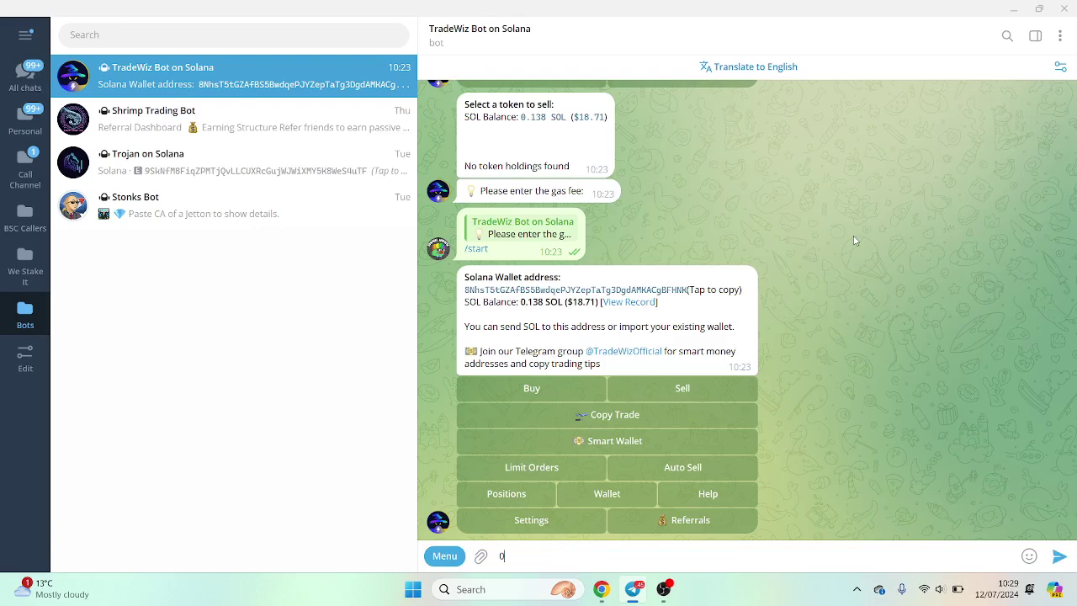
Delete the stray 0 from the Telegram draft and copy FLOPPY's address from DEX Screener's info panel
{"action": "key", "text": "BackSpace"}
{"action": "left_click", "coordinate": [600, 589]}
{"action": "scroll", "coordinate": [1009, 380], "scroll_direction": "down", "scroll_amount": 3}
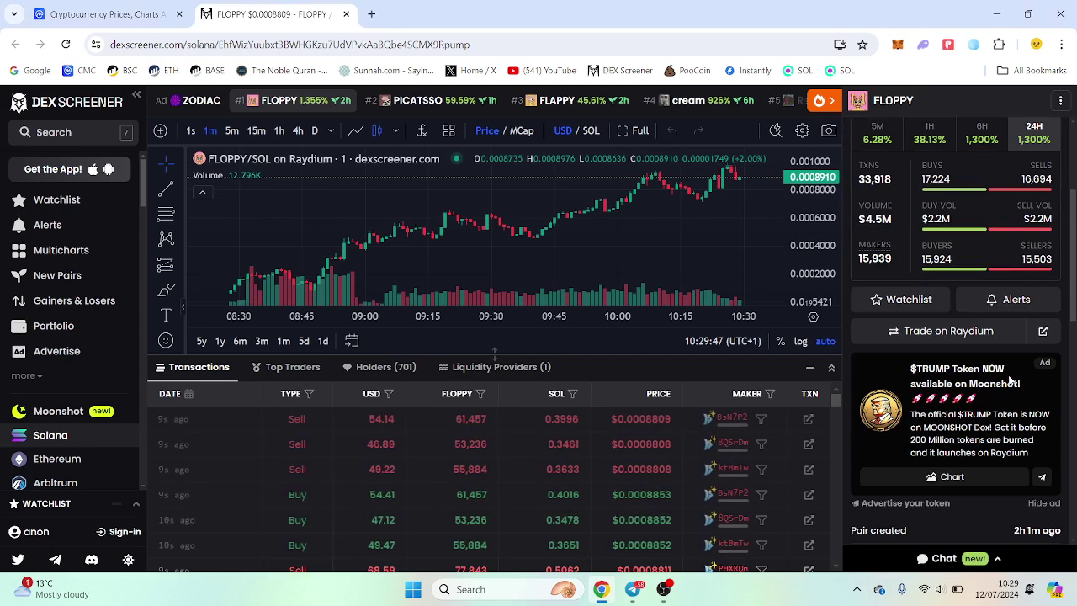
{"action": "scroll", "coordinate": [1007, 349], "scroll_direction": "down", "scroll_amount": 4}
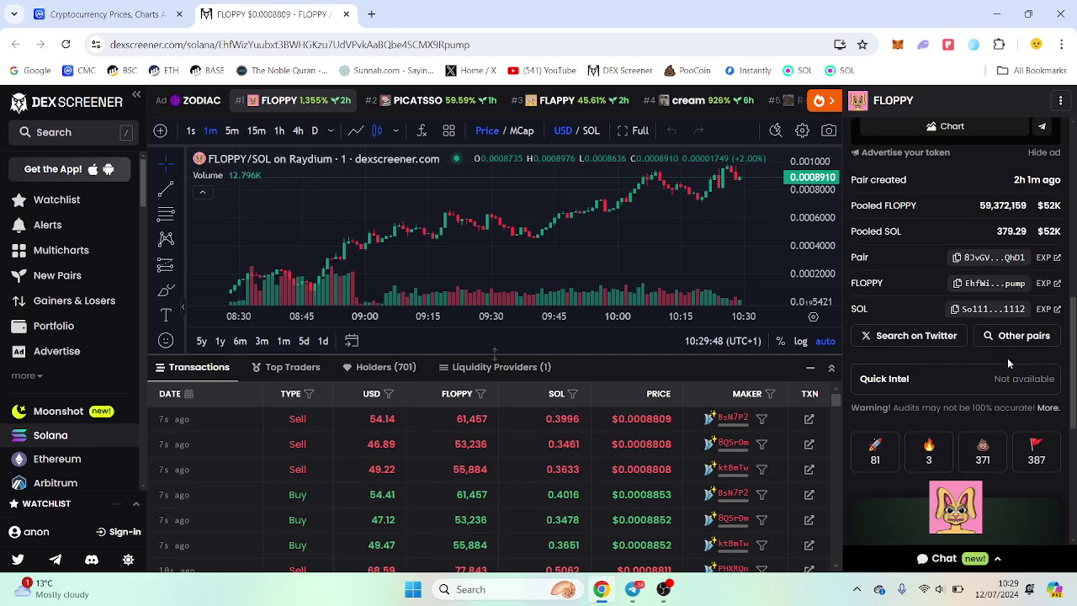
{"action": "left_click", "coordinate": [1002, 285]}
Paste and send the FLOPPY contract address to the TradeWiz bot to open its swap panel
{"action": "left_click", "coordinate": [632, 589]}
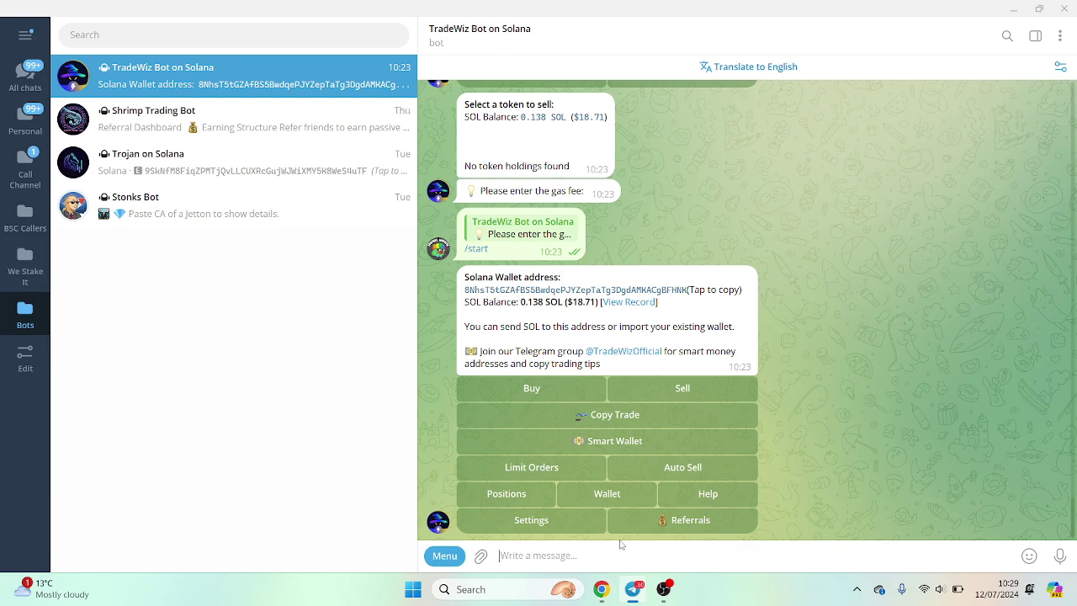
{"action": "key", "text": "ctrl+v"}
{"action": "key", "text": "Return"}
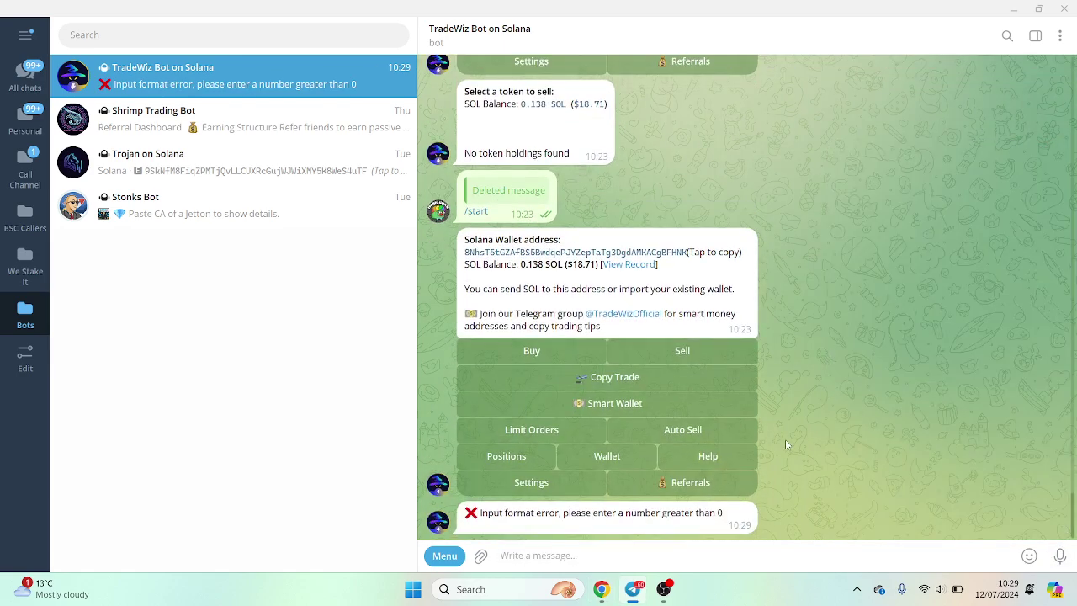
{"action": "key", "text": "ctrl+v"}
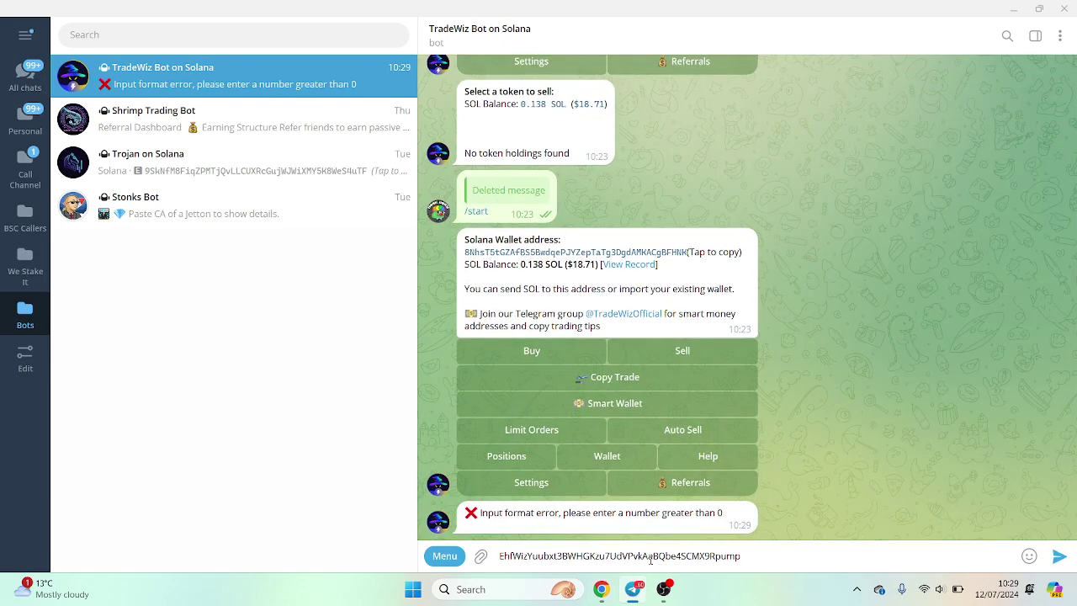
{"action": "key", "text": "Return"}
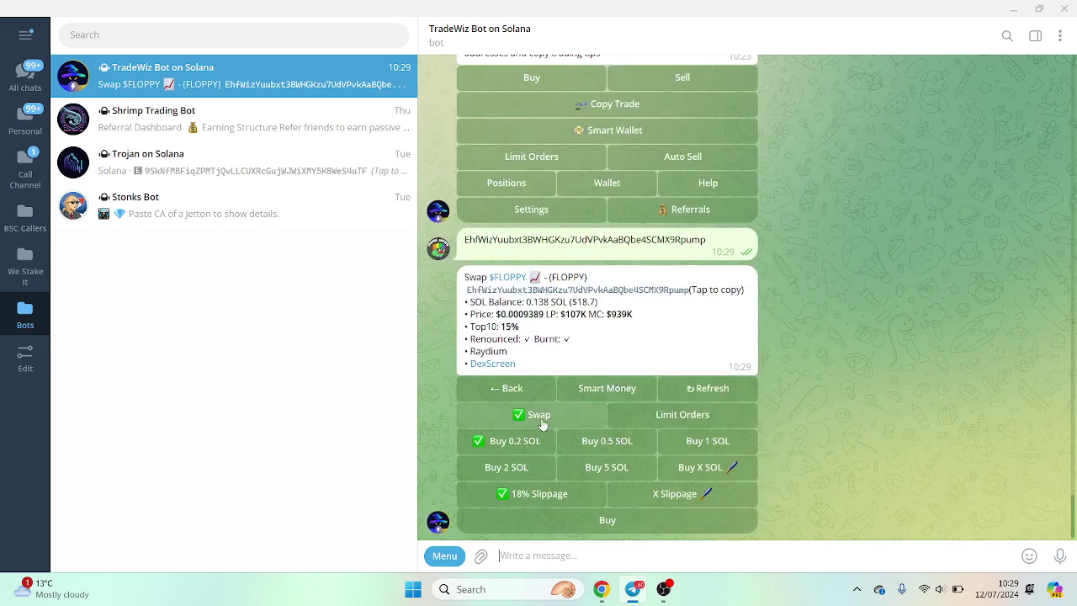
Buy a custom amount of 0.0001 SOL worth of FLOPPY
{"action": "left_click", "coordinate": [686, 470]}
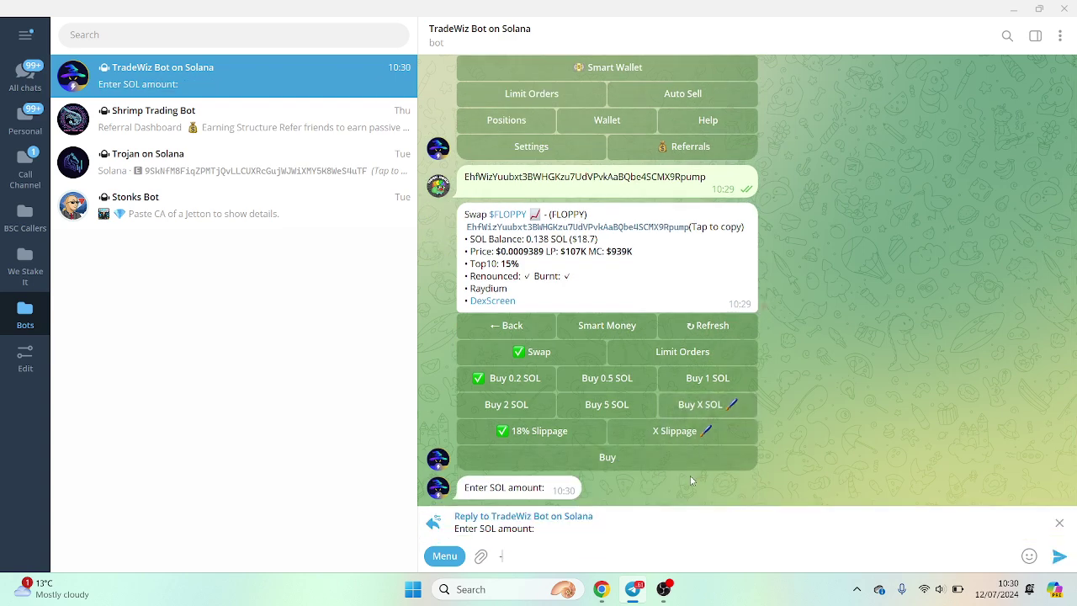
{"action": "type", "text": "0.0001"}
{"action": "key", "text": "Return"}
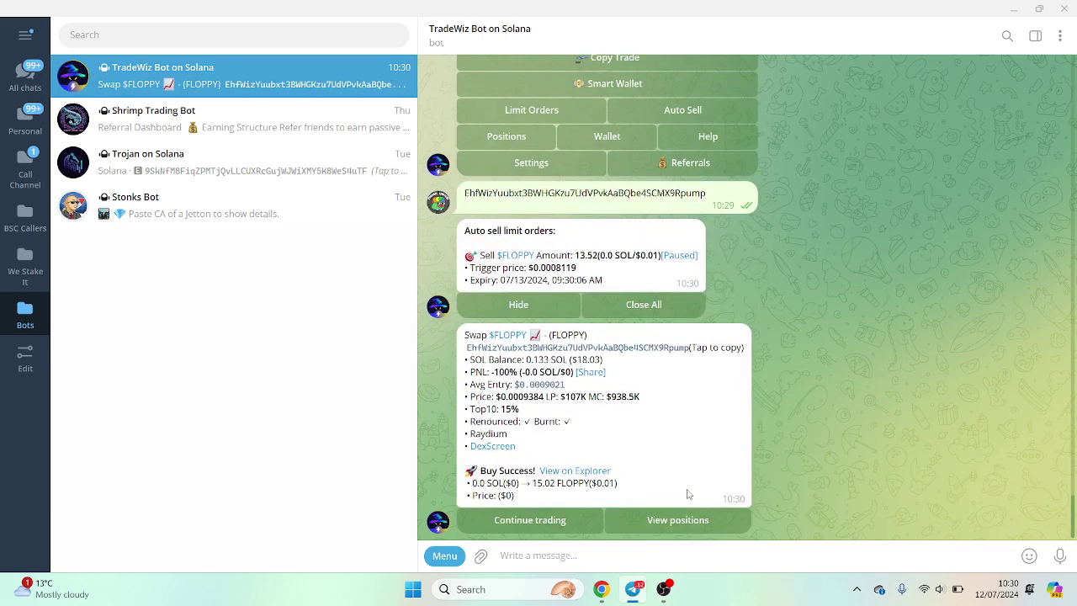
Scroll through DEX Screener's recent FLOPPY transactions, then go back to the TradeWiz chat
{"action": "left_click", "coordinate": [601, 589]}
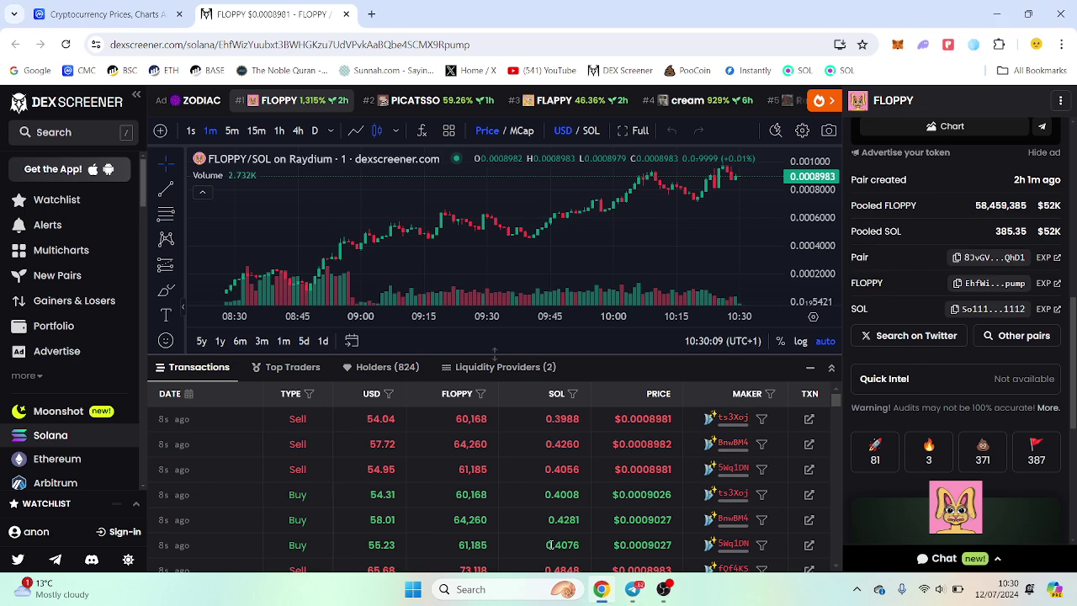
{"action": "scroll", "coordinate": [193, 505], "scroll_direction": "down", "scroll_amount": 5}
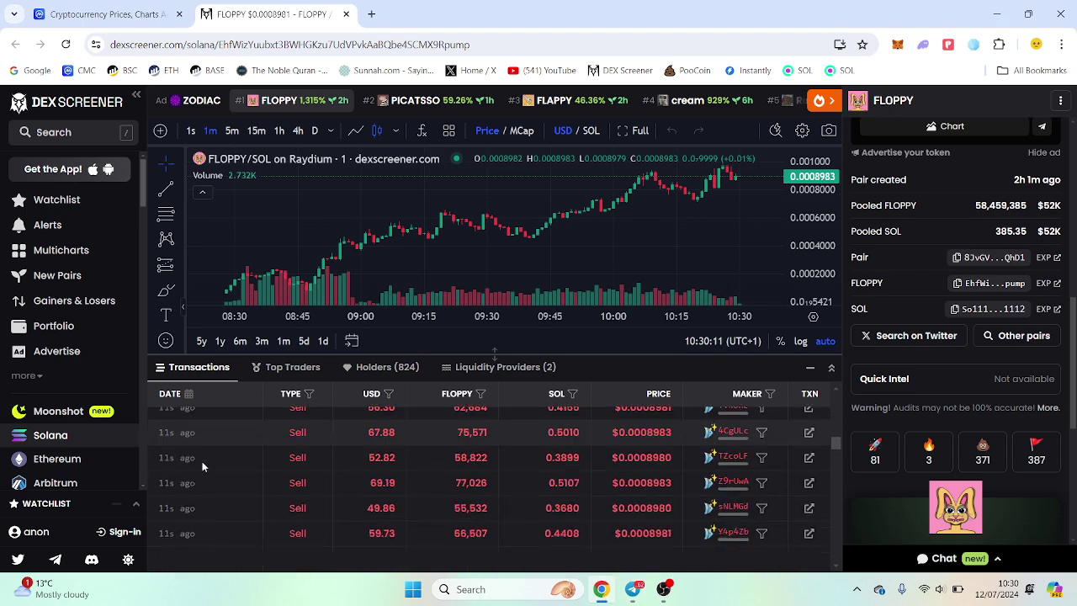
{"action": "left_click", "coordinate": [633, 589]}
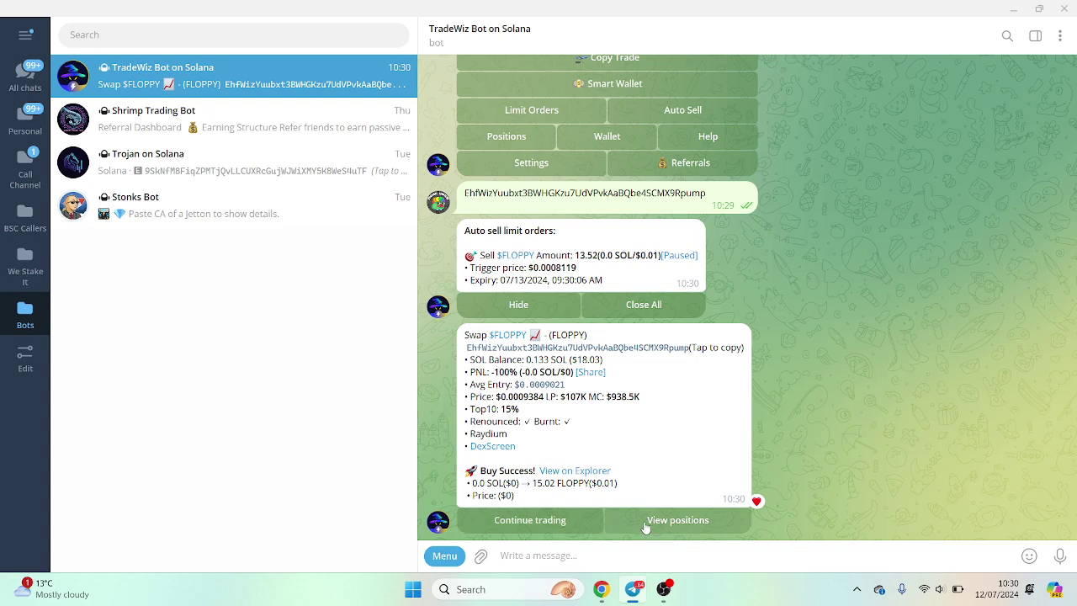
View the FLOPPY position card, then run /start from the Menu to show the wallet menu
{"action": "left_click", "coordinate": [673, 521]}
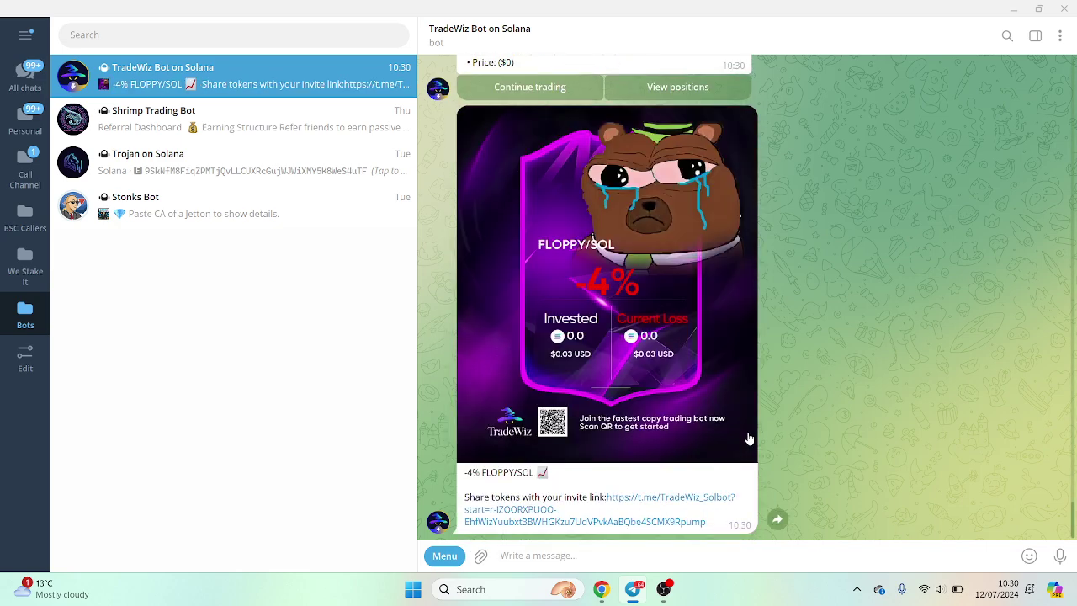
{"action": "left_click", "coordinate": [444, 557]}
{"action": "left_click", "coordinate": [639, 425]}
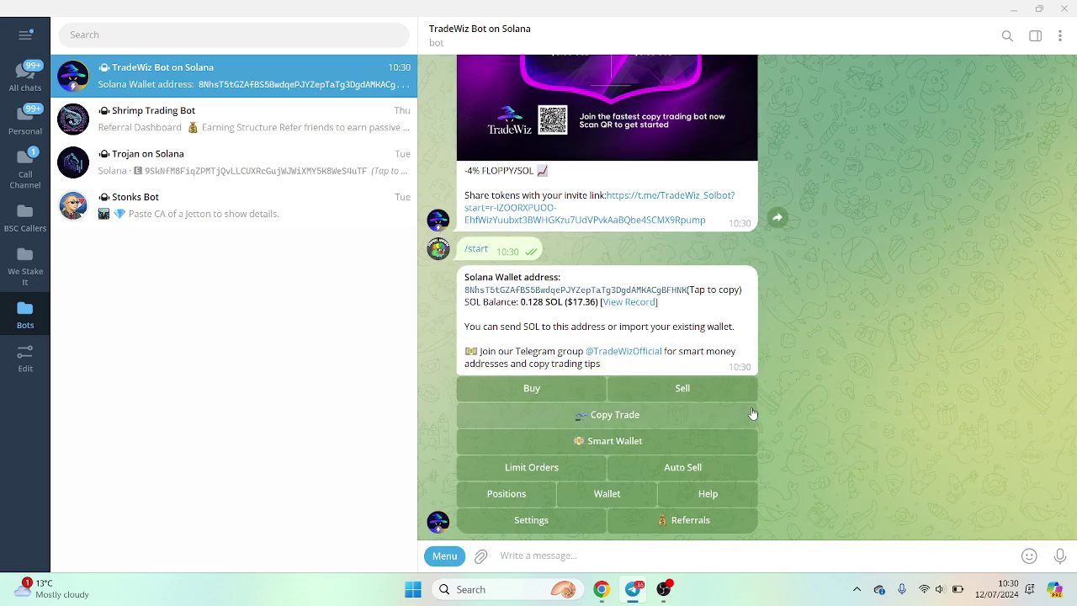
Heart-react to the wallet message, open Copy Trade, and briefly check the Chrome wallet extension
{"action": "double_click", "coordinate": [740, 355]}
{"action": "left_click", "coordinate": [701, 417]}
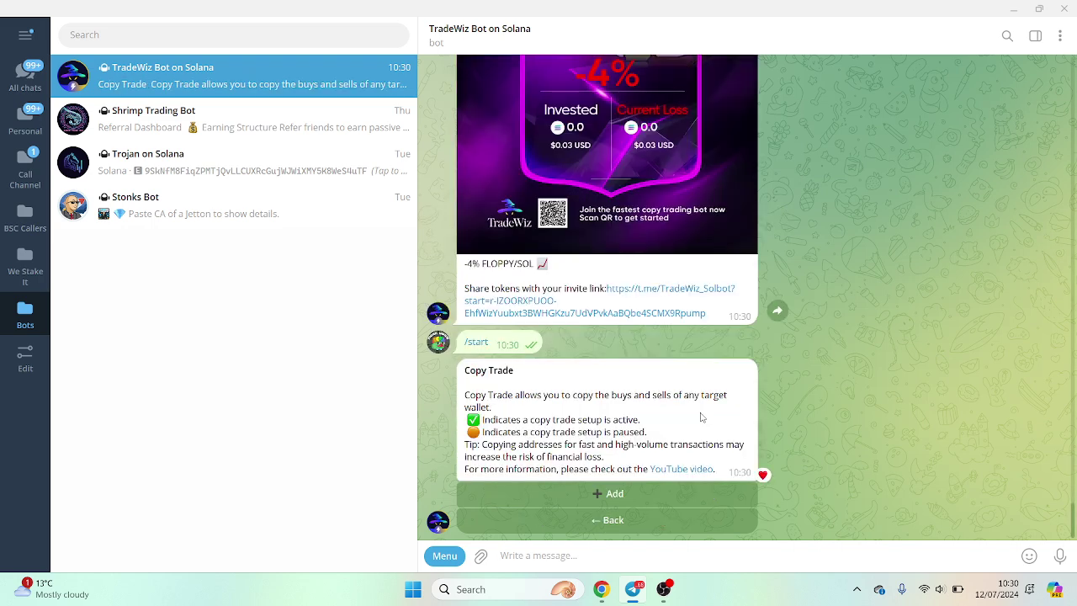
{"action": "left_click", "coordinate": [601, 588]}
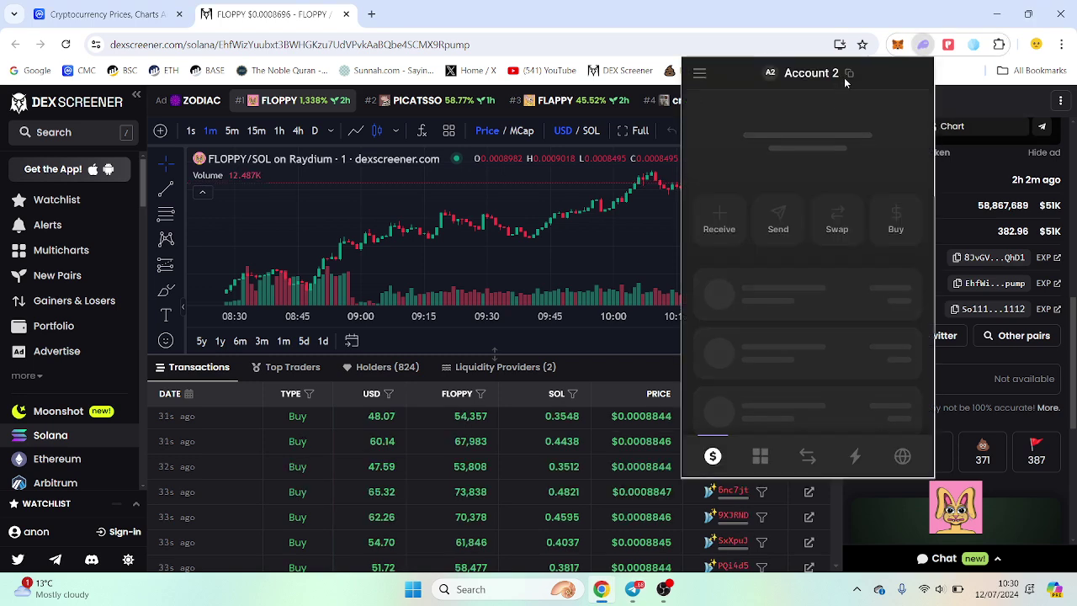
{"action": "mouse_move", "coordinate": [849, 74]}
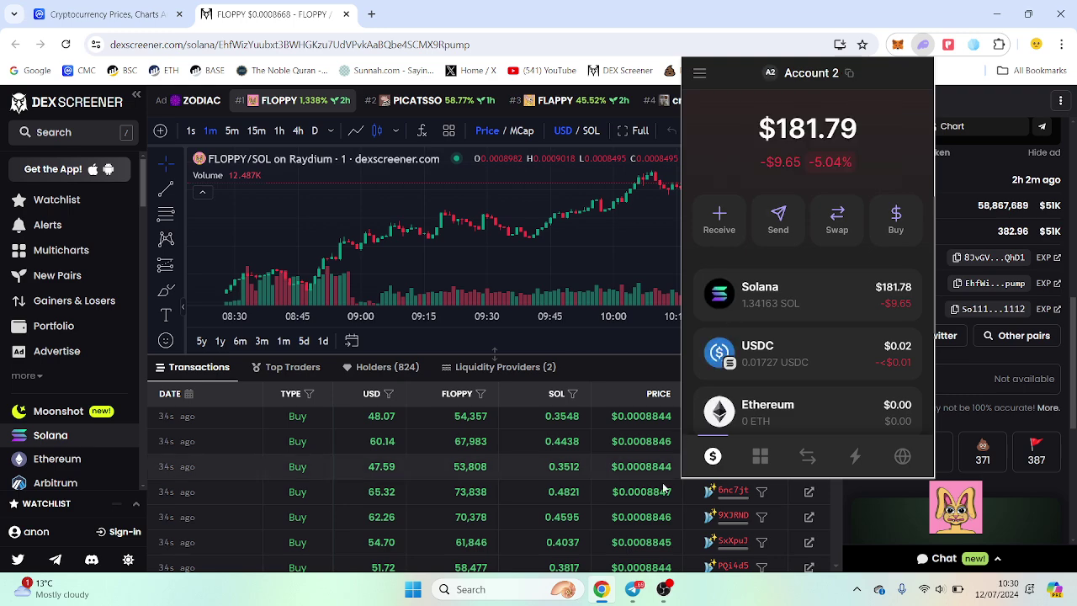
{"action": "left_click", "coordinate": [637, 590]}
Start a new copy trade labelled 'Kader' and send the target wallet's address
{"action": "left_click", "coordinate": [645, 494]}
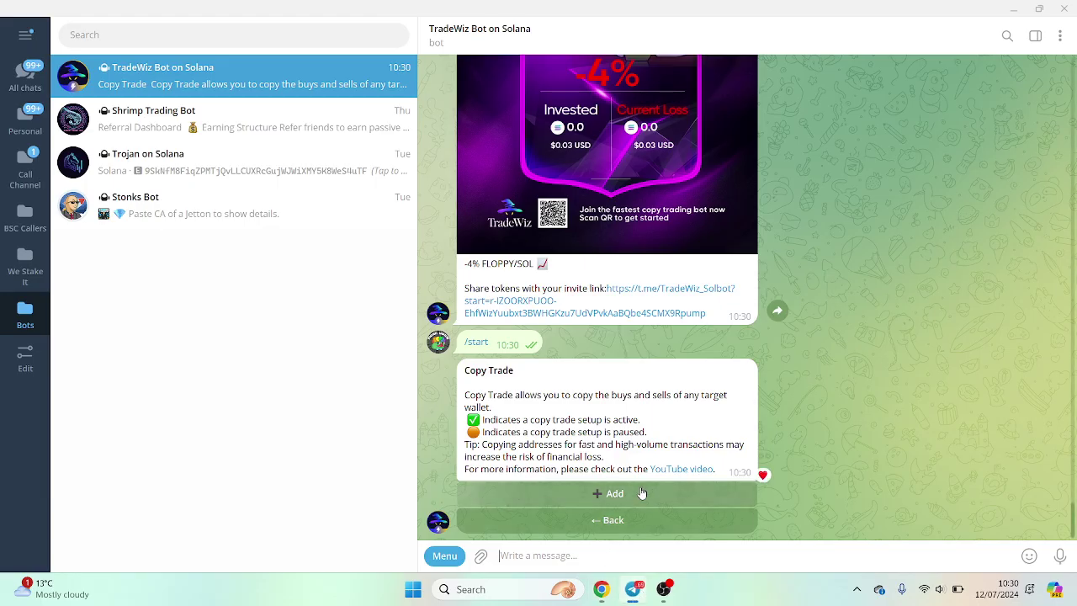
{"action": "left_click", "coordinate": [627, 64]}
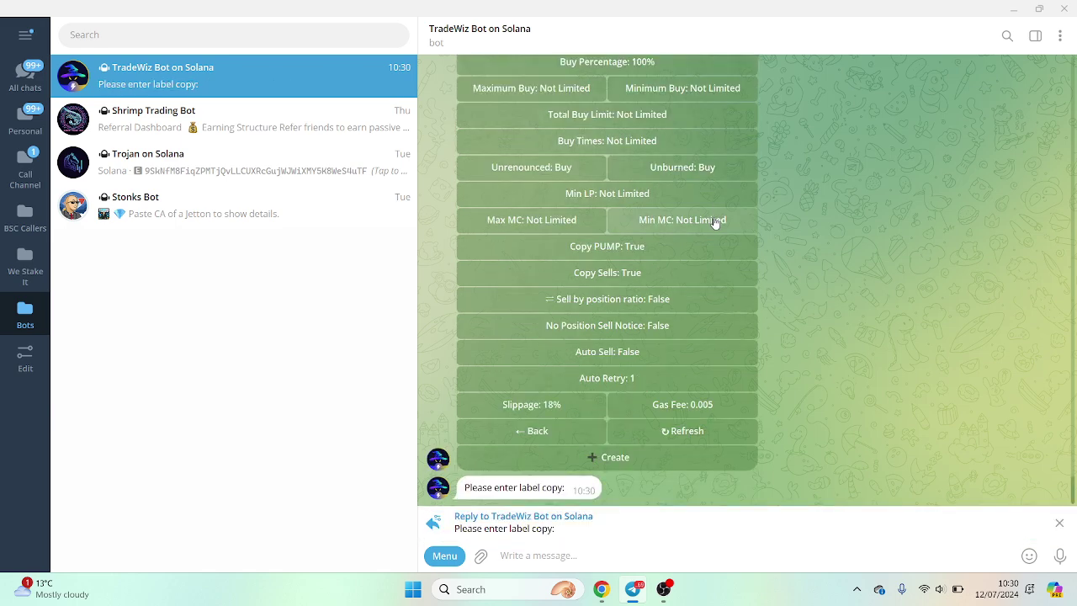
{"action": "type", "text": "Kader"}
{"action": "key", "text": "Return"}
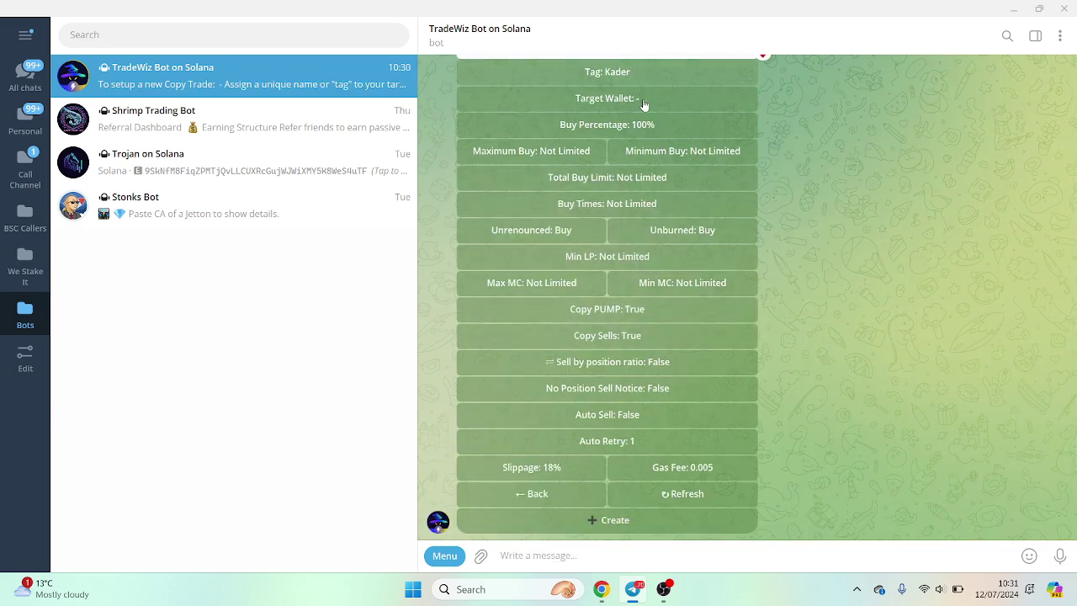
{"action": "key", "text": "ctrl+v"}
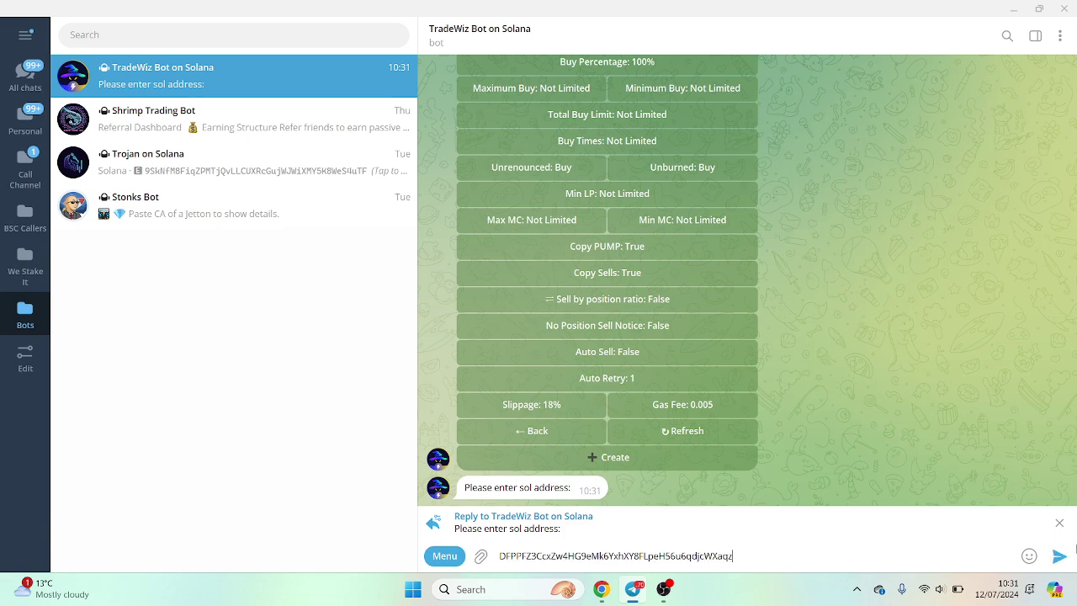
{"action": "left_click", "coordinate": [1059, 557]}
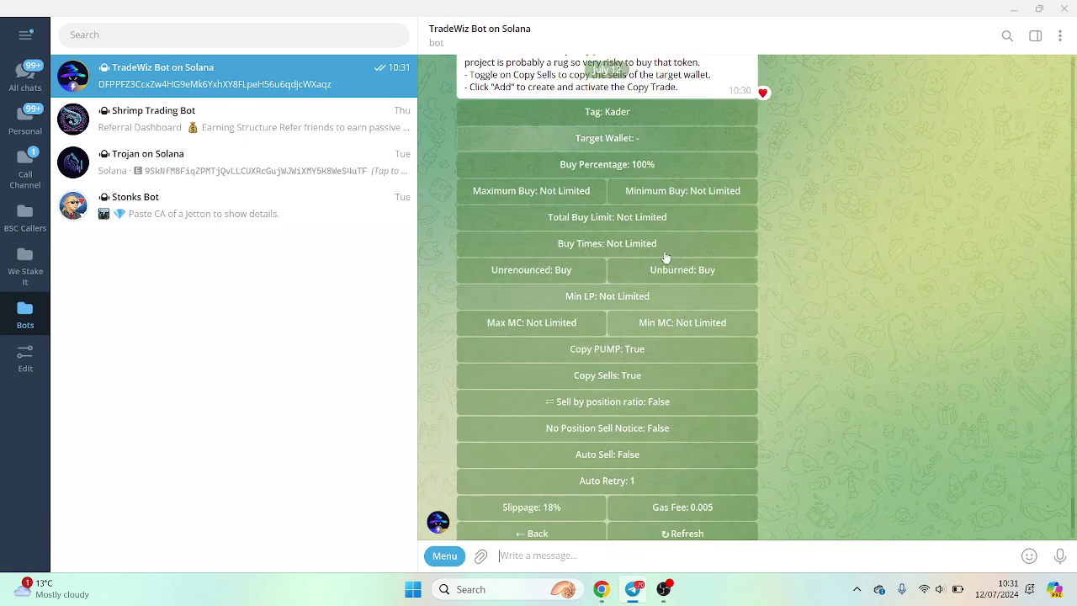
Set the copy trade's buy percentage to 5
{"action": "left_click", "coordinate": [608, 166]}
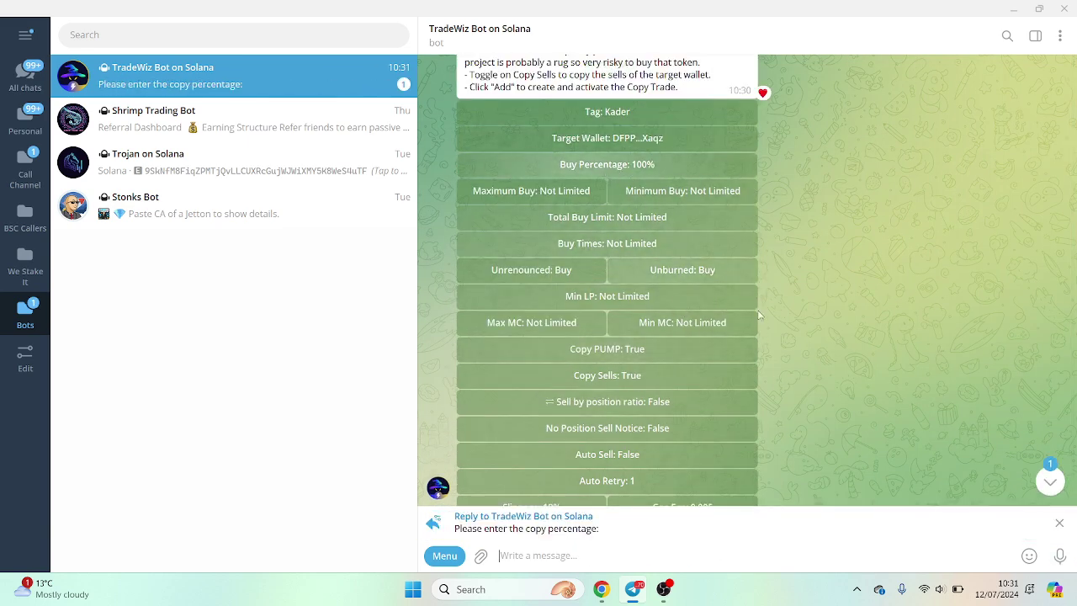
{"action": "scroll", "coordinate": [759, 315], "scroll_direction": "down", "scroll_amount": 2}
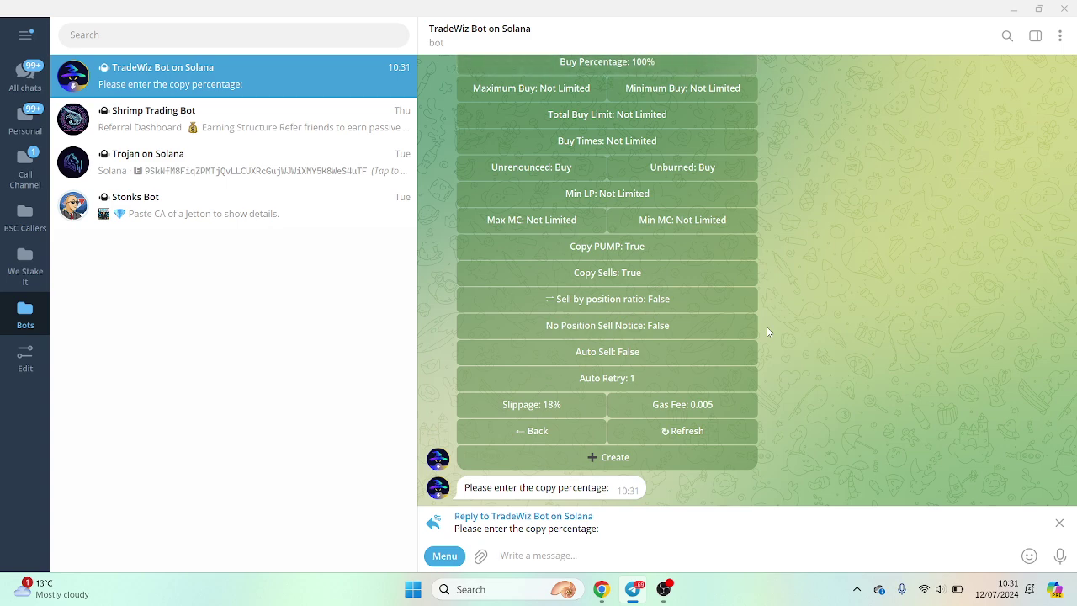
{"action": "type", "text": "5"}
{"action": "key", "text": "Return"}
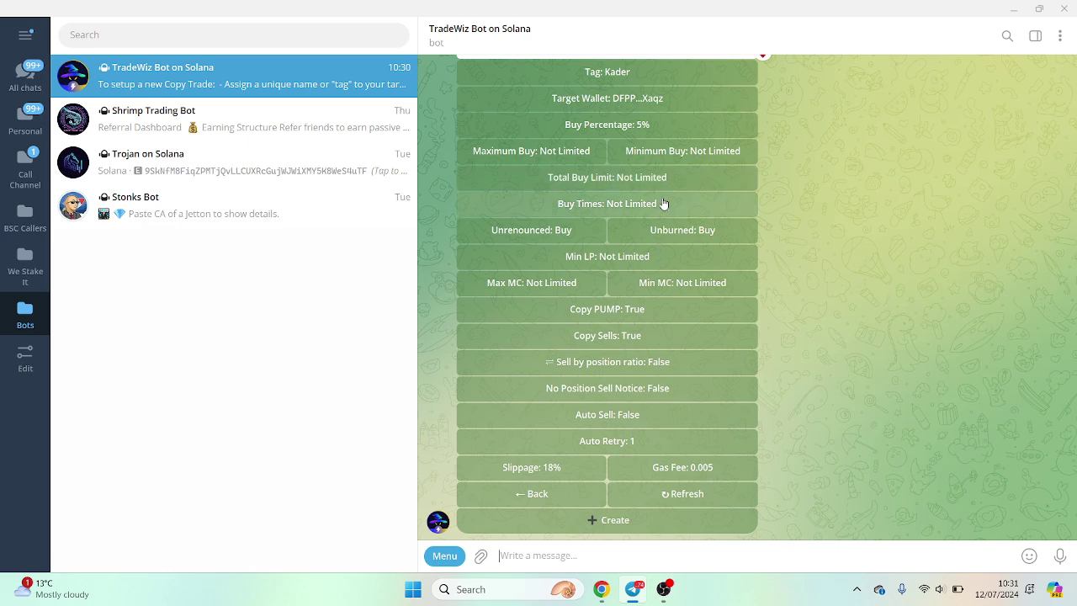
Set the copy trade's Buy Times to 1
{"action": "left_click", "coordinate": [662, 204]}
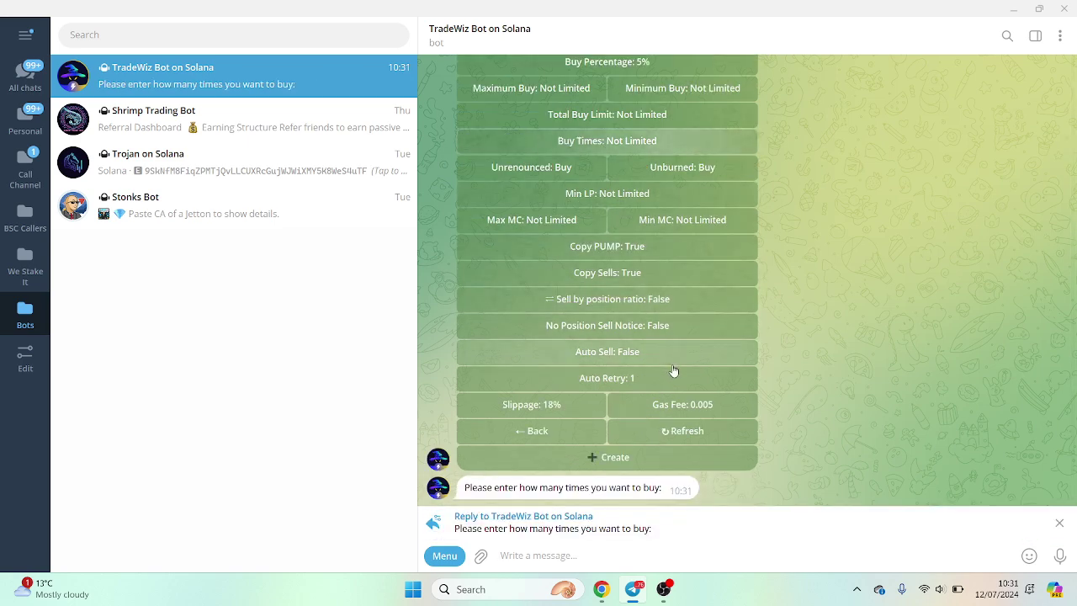
{"action": "type", "text": "1"}
{"action": "key", "text": "Return"}
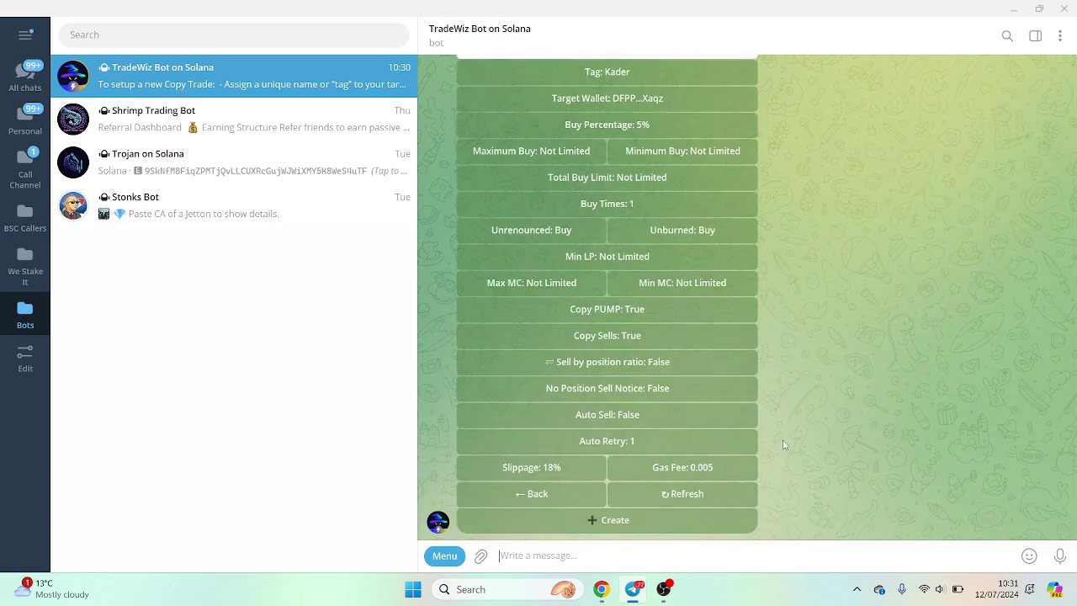
Turn off Unrenounced, Unburned and Copy PUMP, create the copy trade, and return to the menu
{"action": "left_click", "coordinate": [555, 238]}
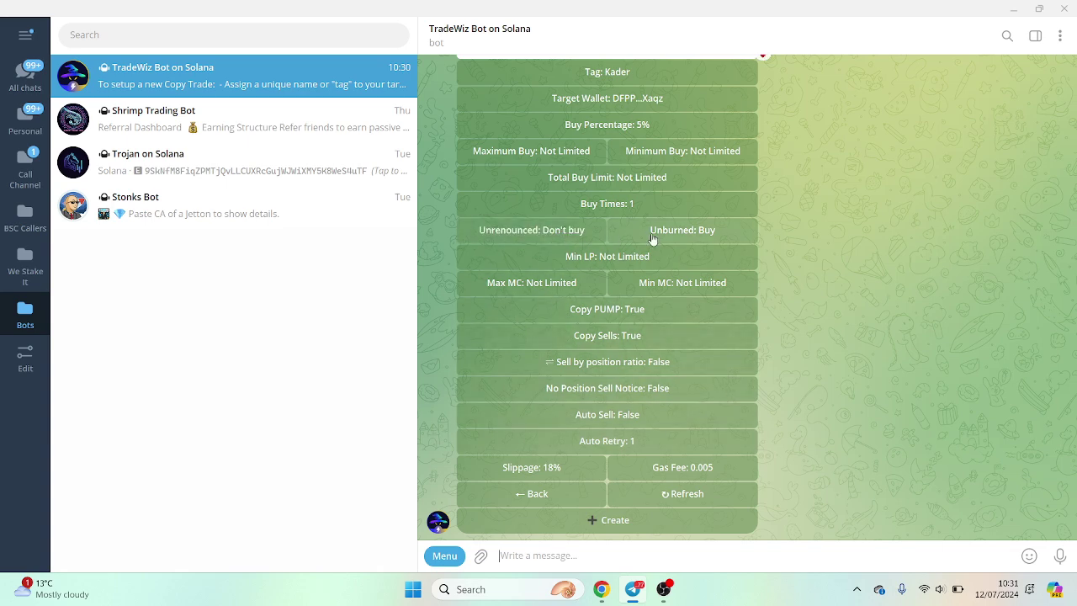
{"action": "left_click", "coordinate": [686, 235]}
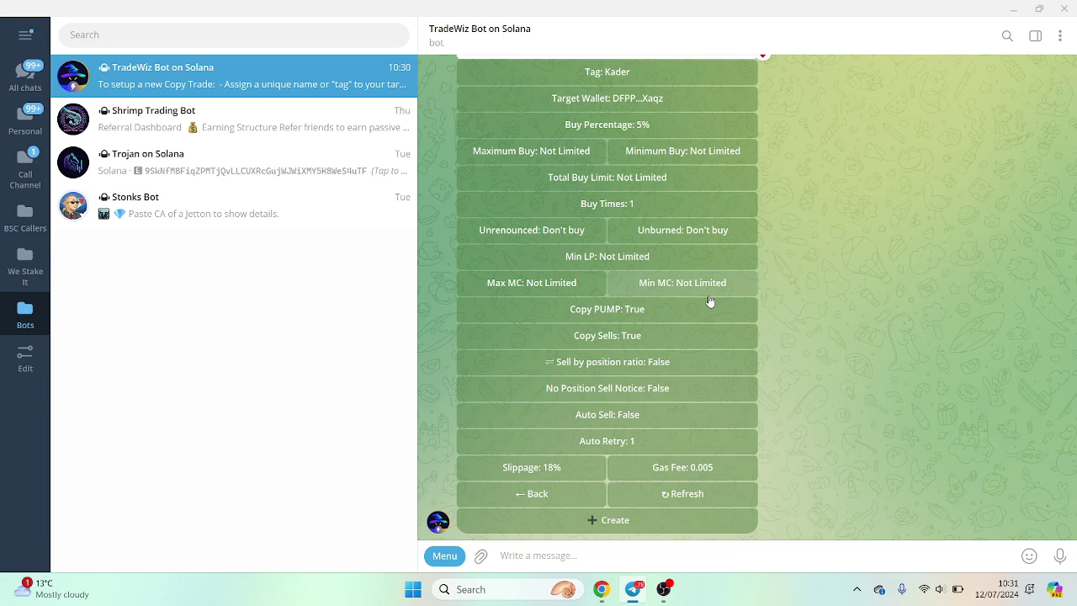
{"action": "left_click", "coordinate": [632, 311]}
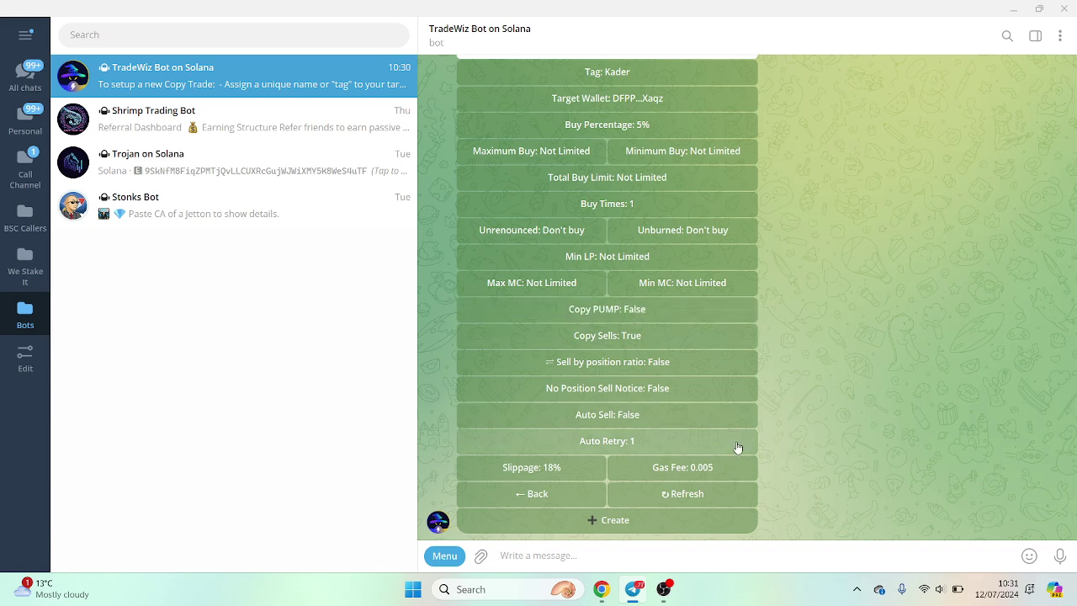
{"action": "left_click", "coordinate": [617, 519]}
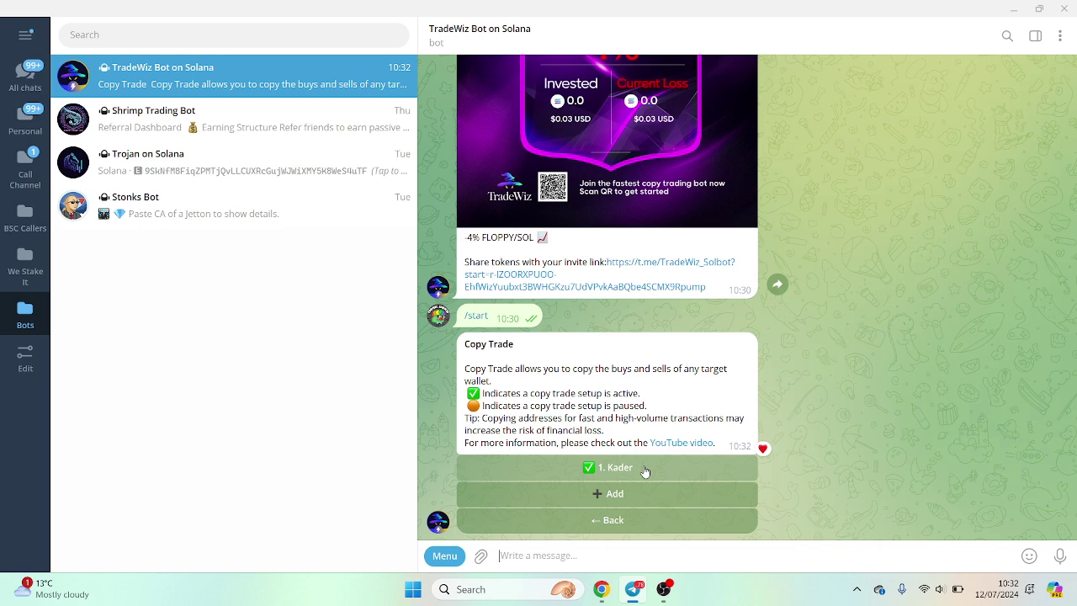
{"action": "left_click", "coordinate": [614, 521]}
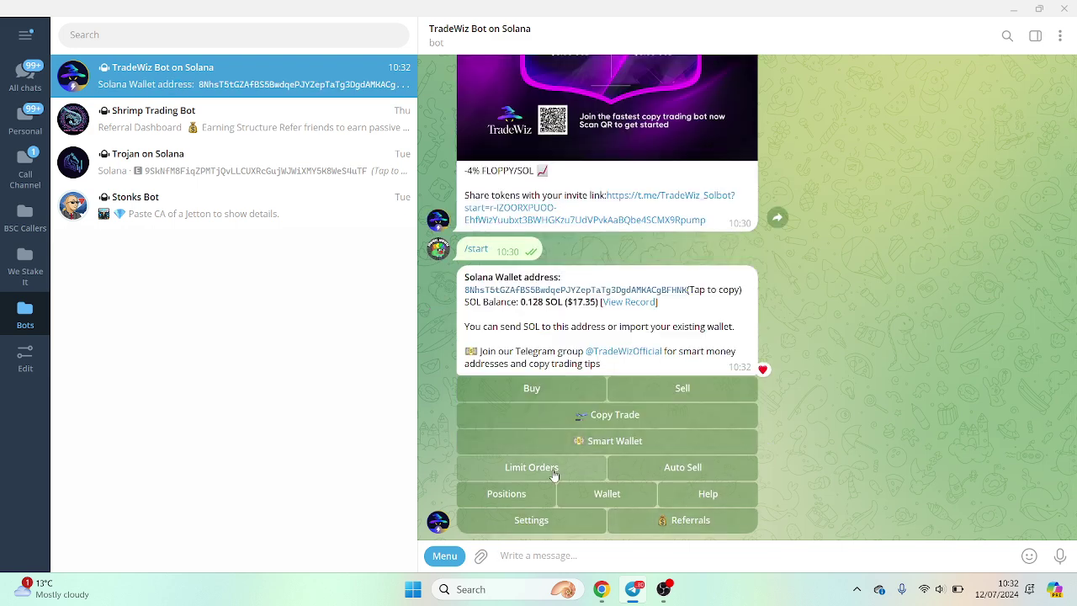
Dismiss the Phantom popup and copy FLOPPY's address from the DEX Screener page
{"action": "left_click", "coordinate": [600, 589]}
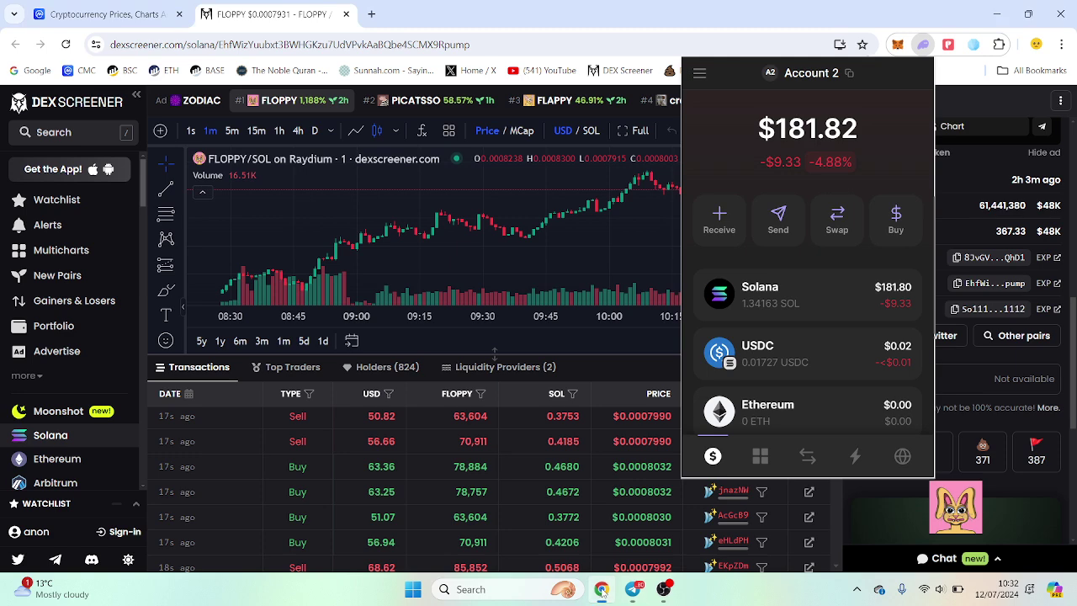
{"action": "left_click", "coordinate": [971, 241]}
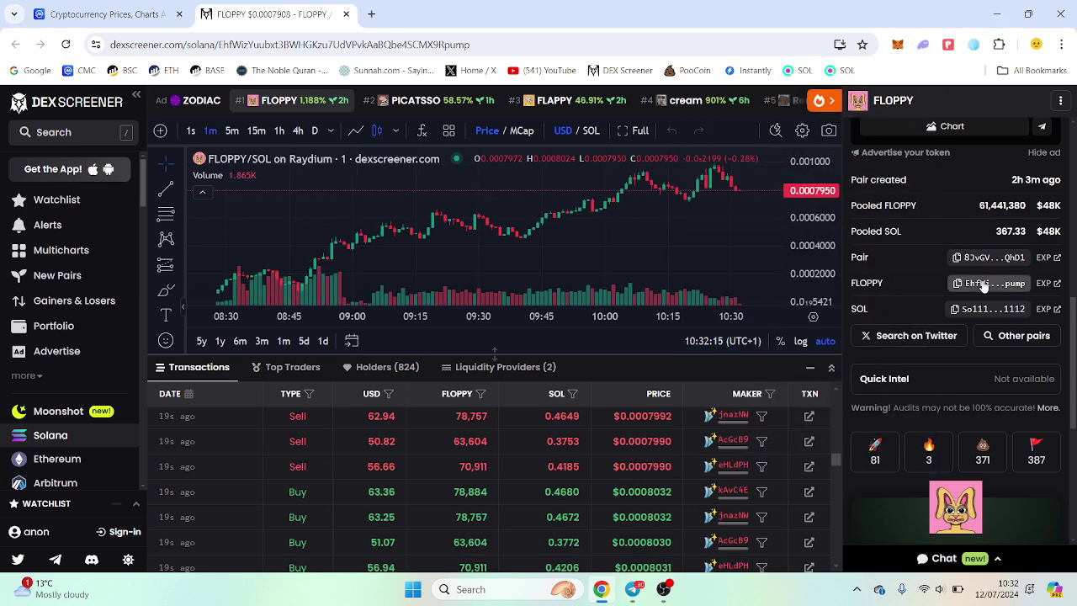
{"action": "left_click", "coordinate": [989, 284]}
{"action": "scroll", "coordinate": [961, 328], "scroll_direction": "up", "scroll_amount": 5}
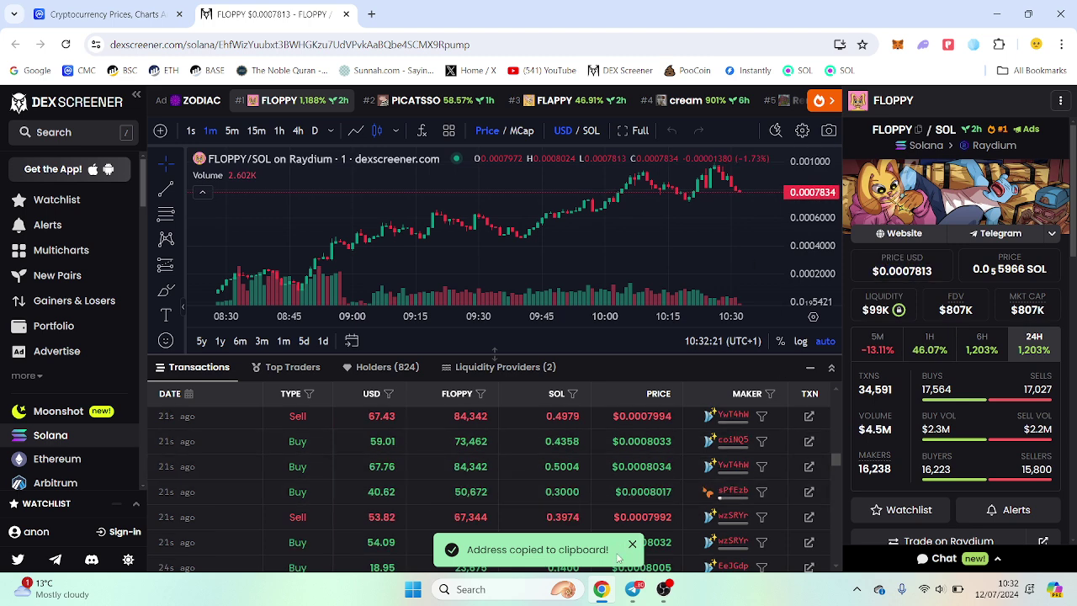
{"action": "left_click", "coordinate": [633, 589]}
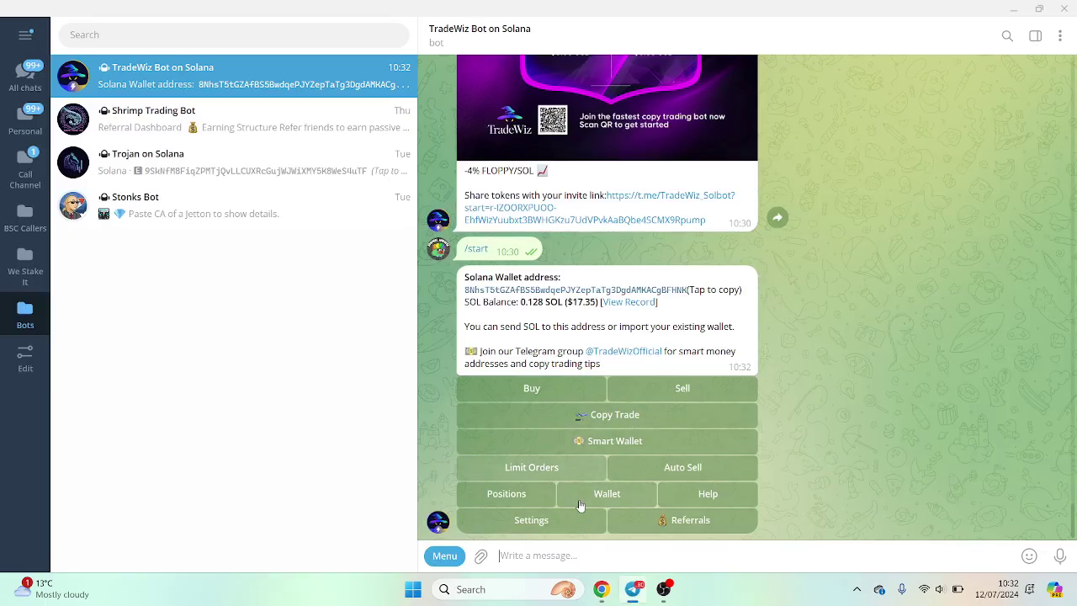
{"action": "left_click", "coordinate": [601, 589]}
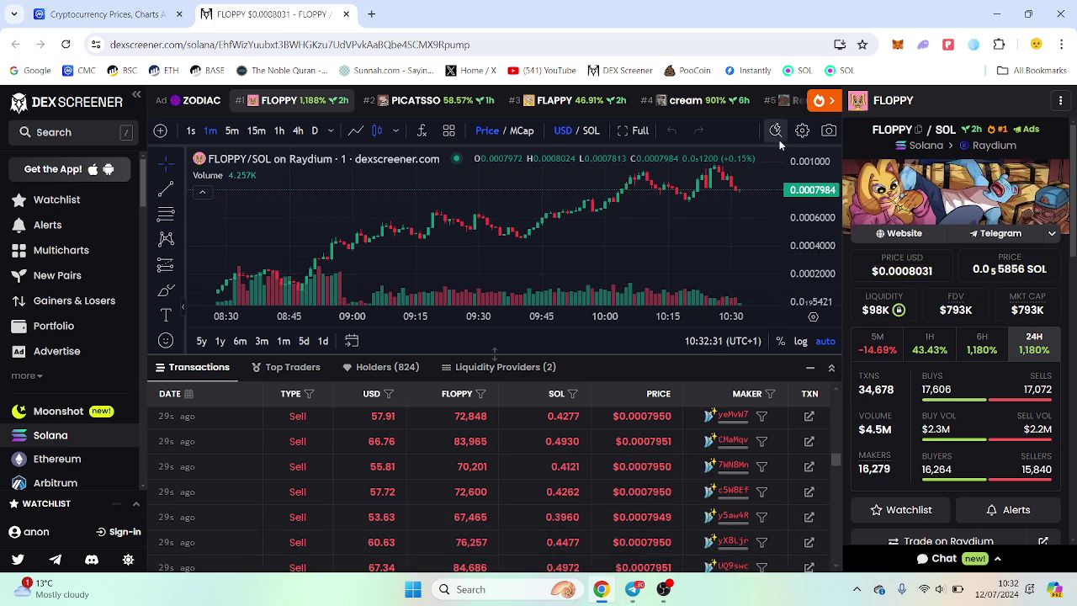
Send the copied FLOPPY address to the bot and put its swap panel in Limit Orders mode
{"action": "left_click", "coordinate": [633, 589]}
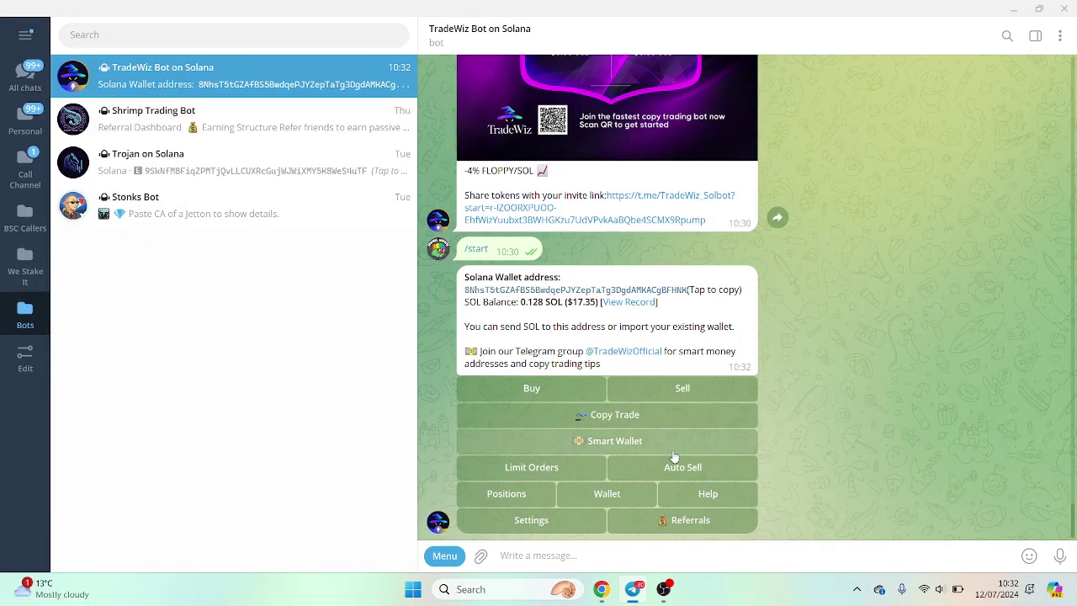
{"action": "key", "text": "ctrl+v"}
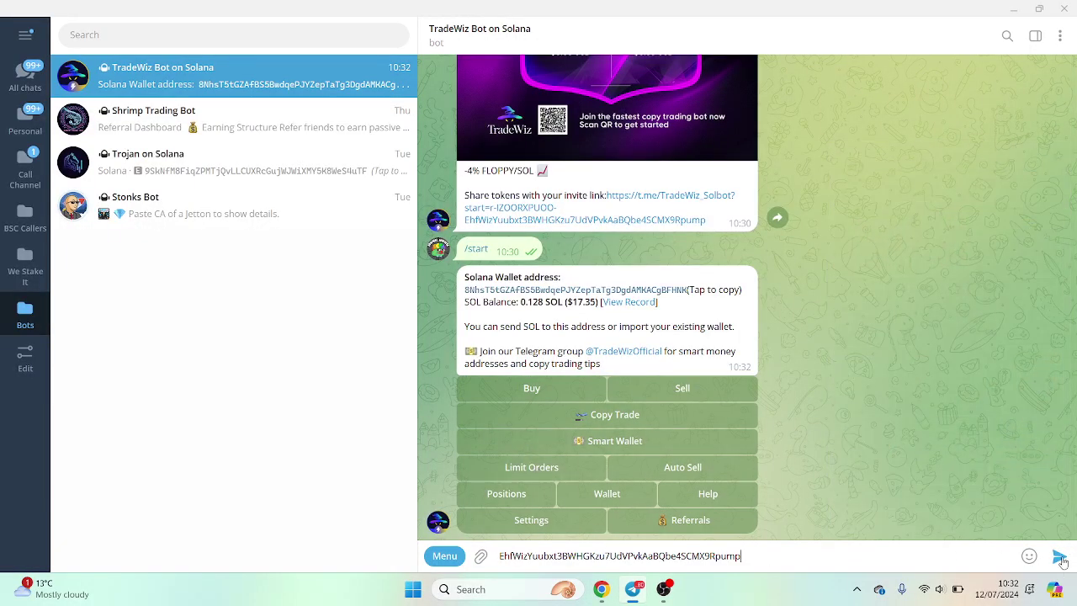
{"action": "left_click", "coordinate": [1060, 557]}
{"action": "left_click", "coordinate": [696, 413]}
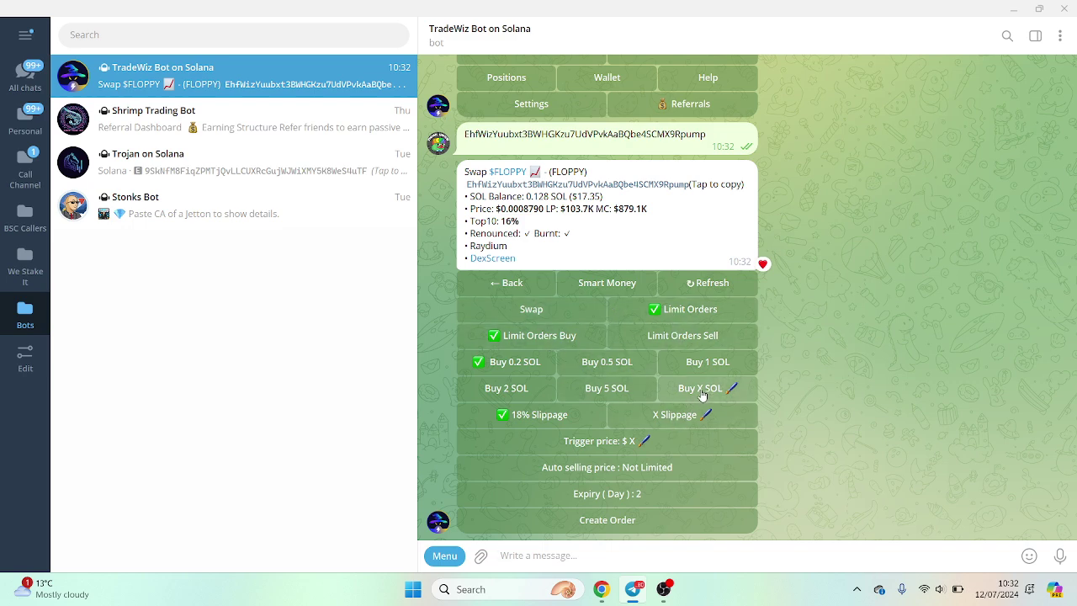
Set the FLOPPY limit order's trigger price to 0.0001
{"action": "left_click", "coordinate": [644, 443]}
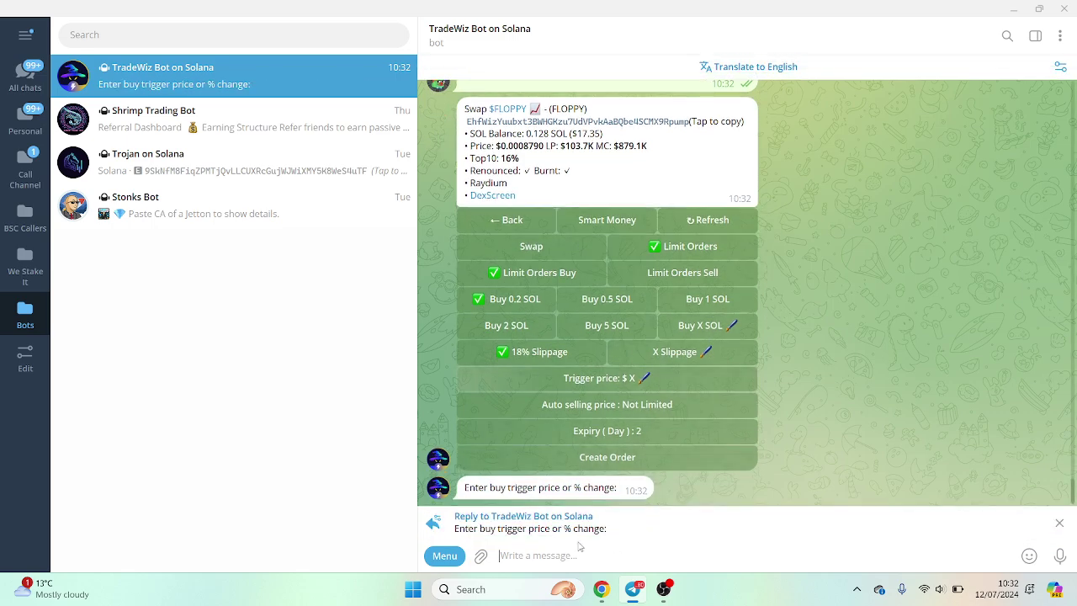
{"action": "type", "text": "0.000"}
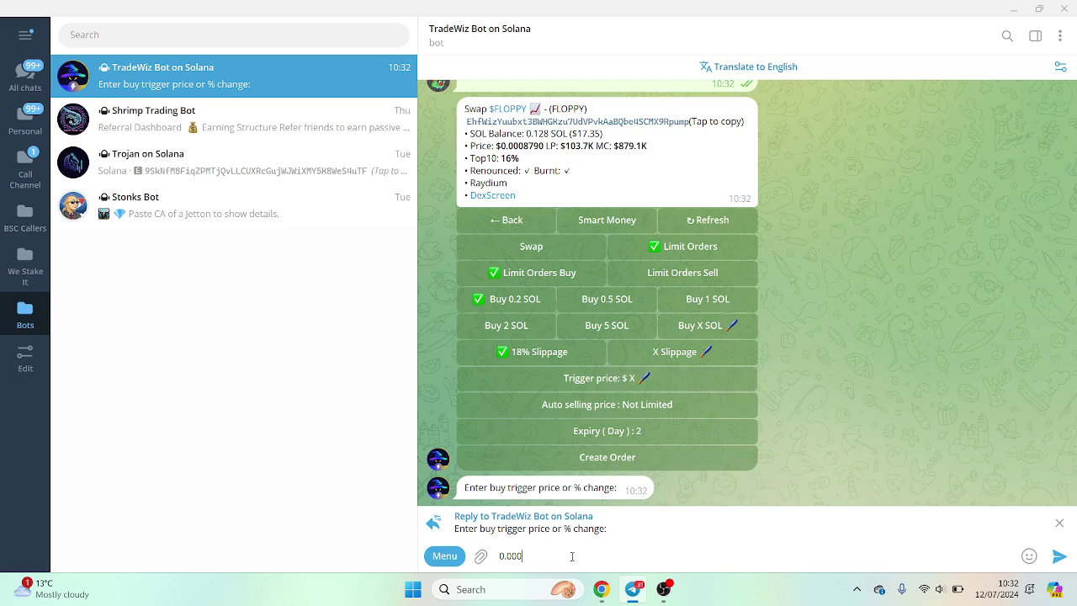
{"action": "type", "text": "1"}
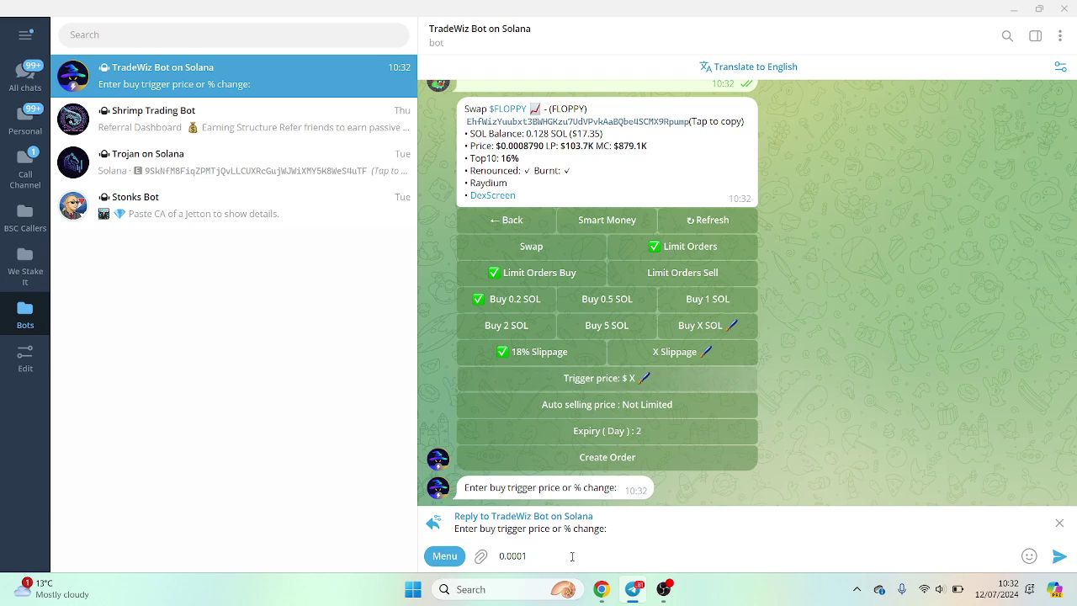
{"action": "key", "text": "Return"}
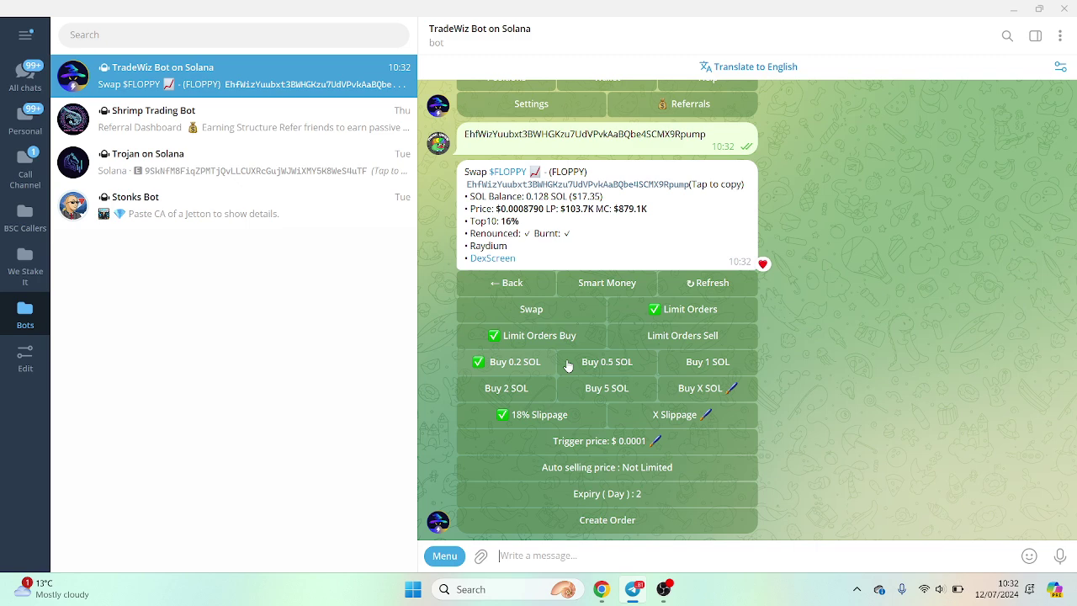
Set the limit buy amount to 5 SOL
{"action": "left_click", "coordinate": [694, 388]}
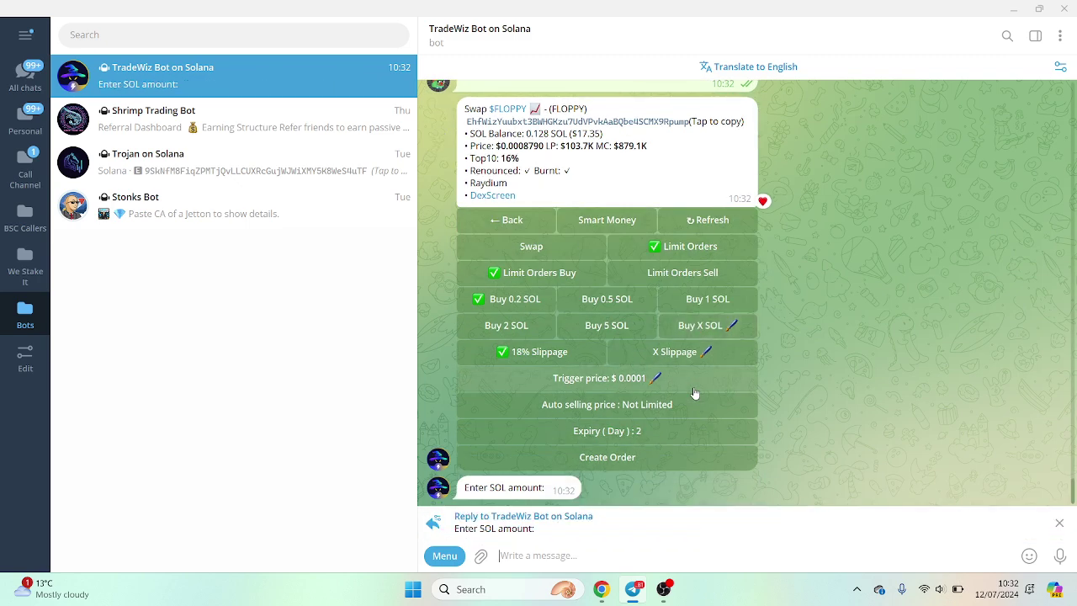
{"action": "type", "text": "5"}
{"action": "key", "text": "Return"}
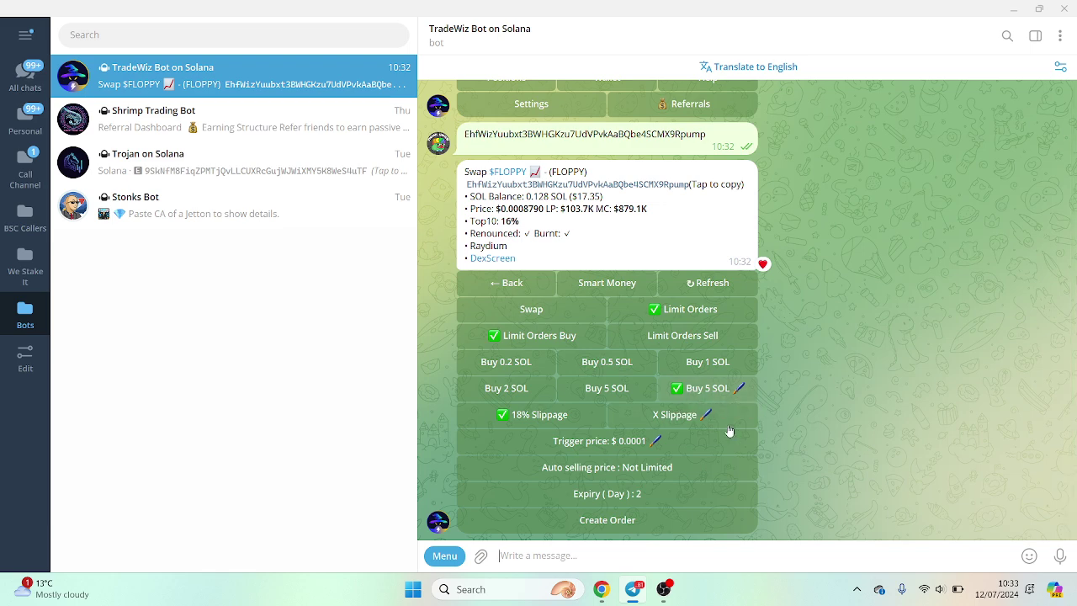
Compare FLOPPY's price on the DexScreener chart with the TradeWiz order settings, ending in the bot chat
{"action": "left_click", "coordinate": [601, 589]}
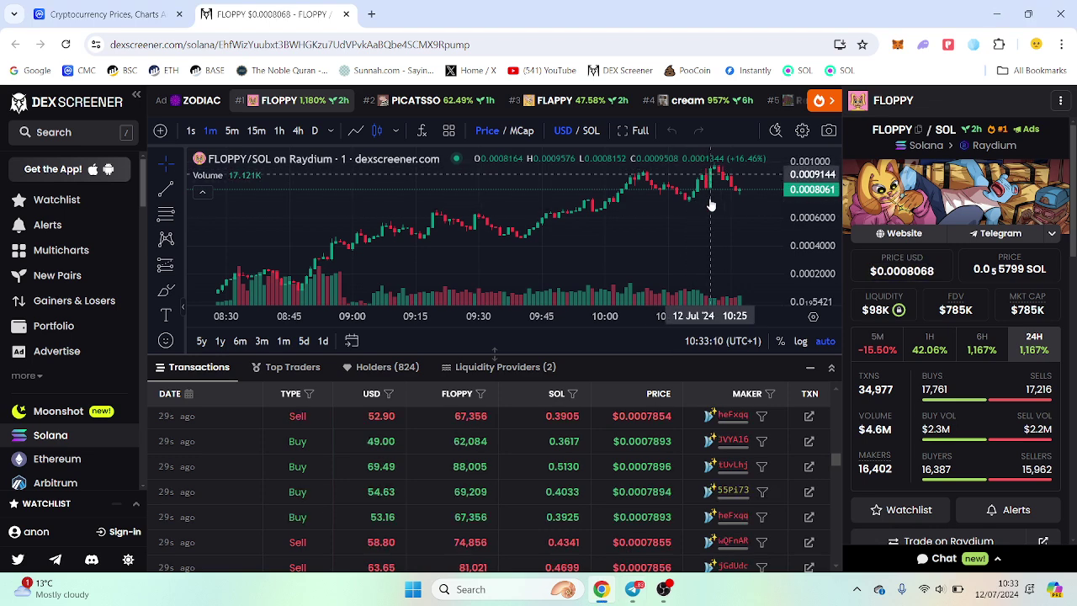
{"action": "left_click", "coordinate": [632, 588]}
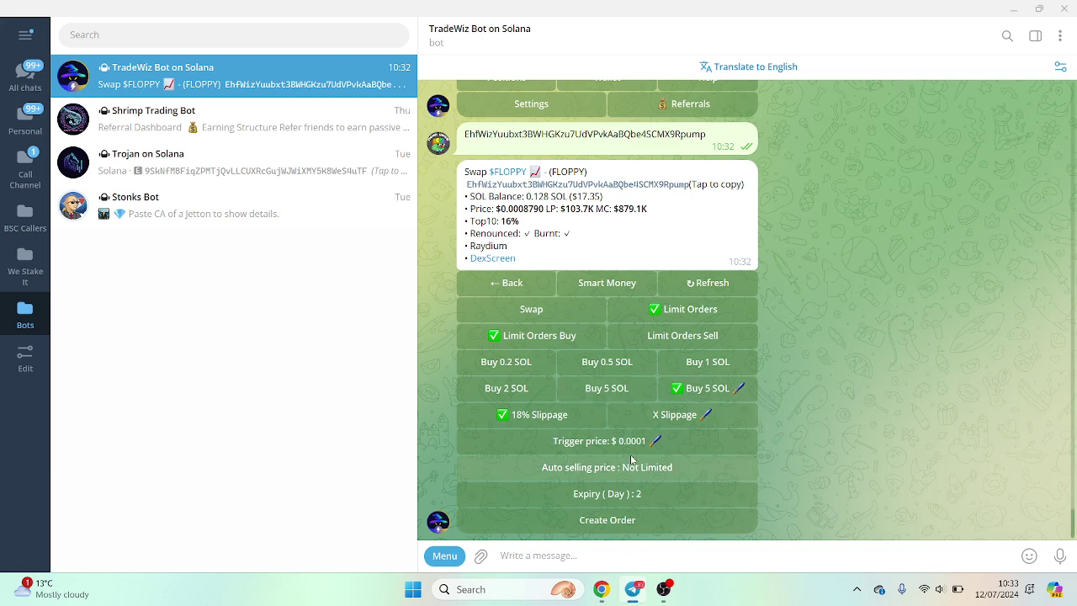
{"action": "left_click", "coordinate": [601, 589]}
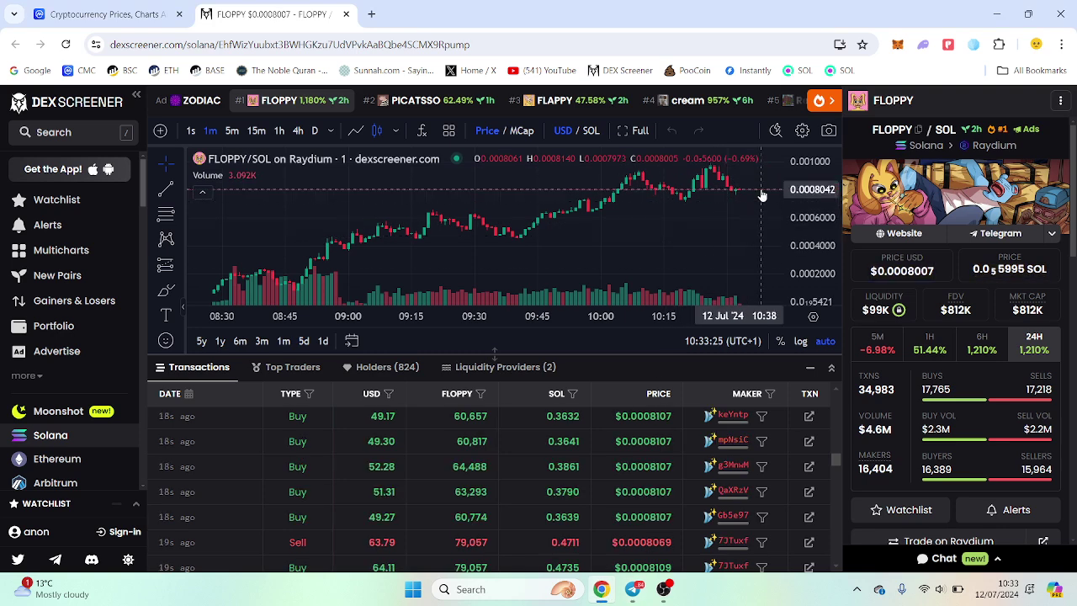
{"action": "left_click", "coordinate": [632, 589]}
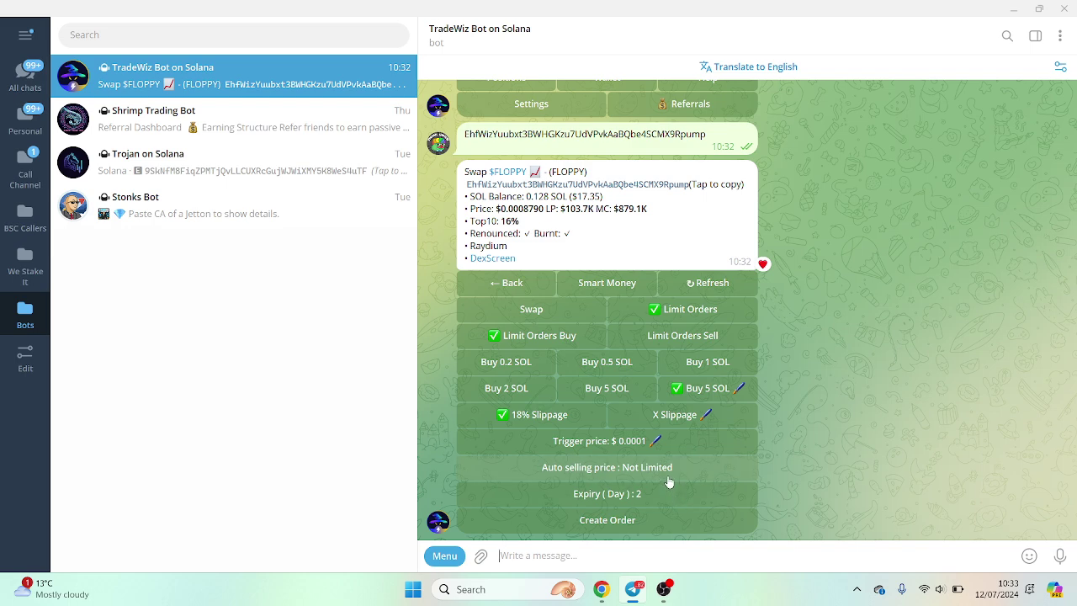
Set the FLOPPY limit buy slippage to a custom 15%
{"action": "left_click", "coordinate": [691, 415]}
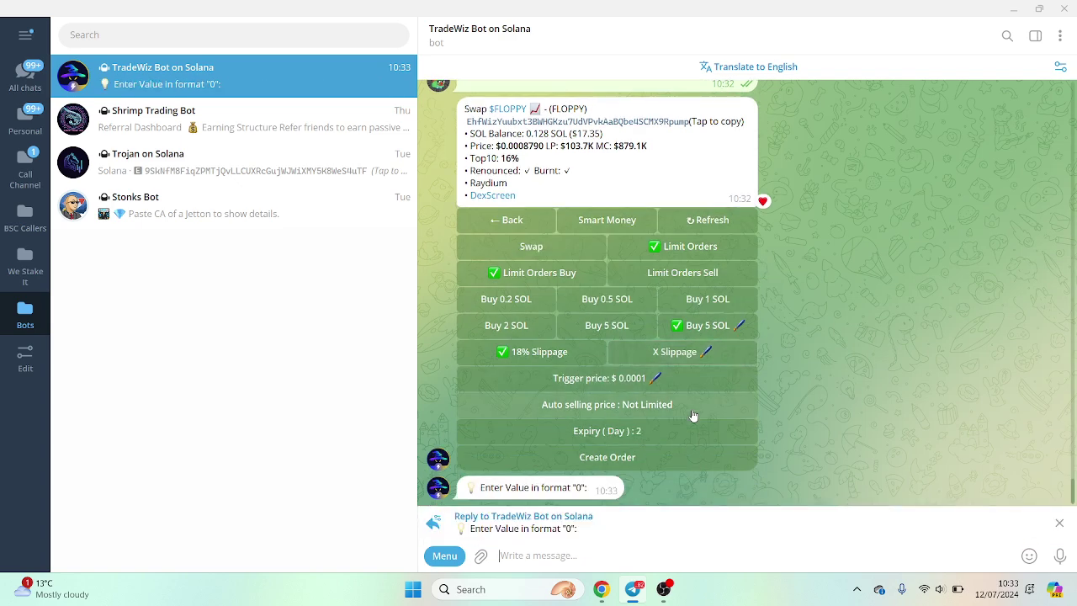
{"action": "type", "text": "15"}
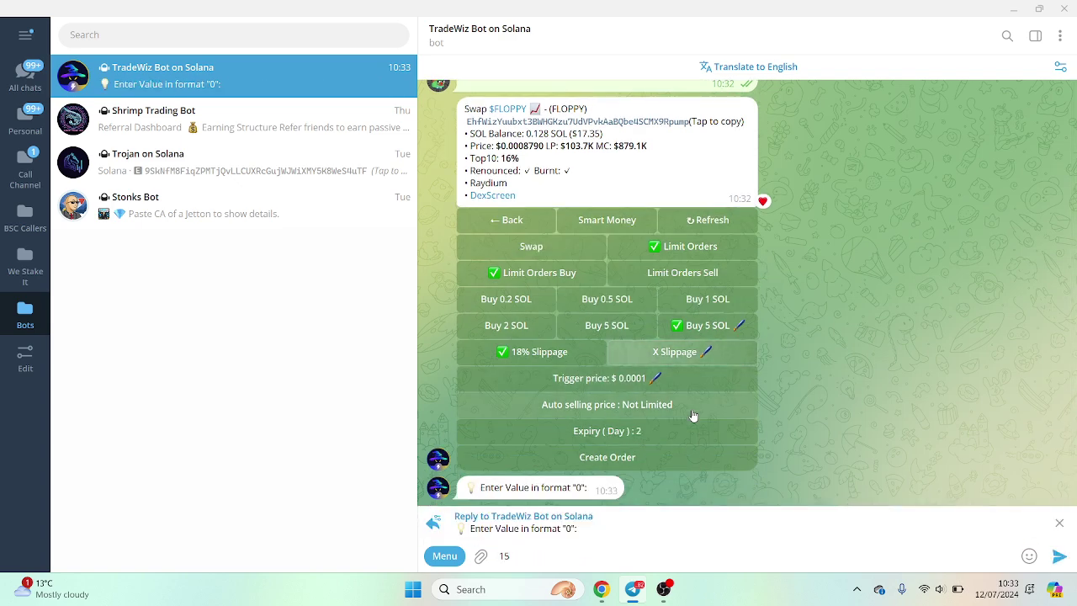
{"action": "key", "text": "Return"}
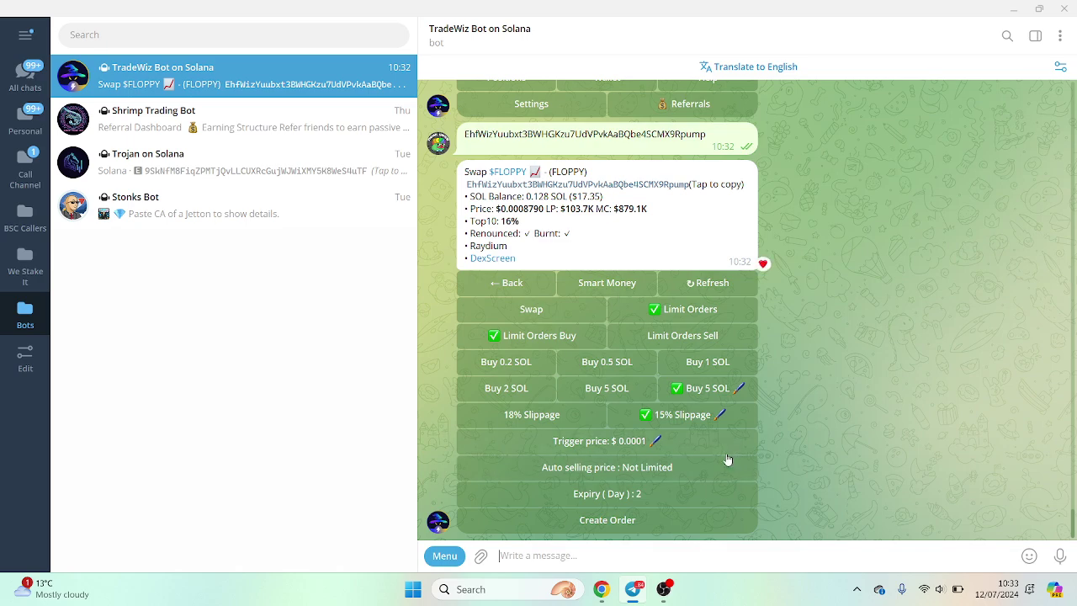
Set the auto-selling price to 20 and a 1-day expiry, then submit the order
{"action": "left_click", "coordinate": [643, 470]}
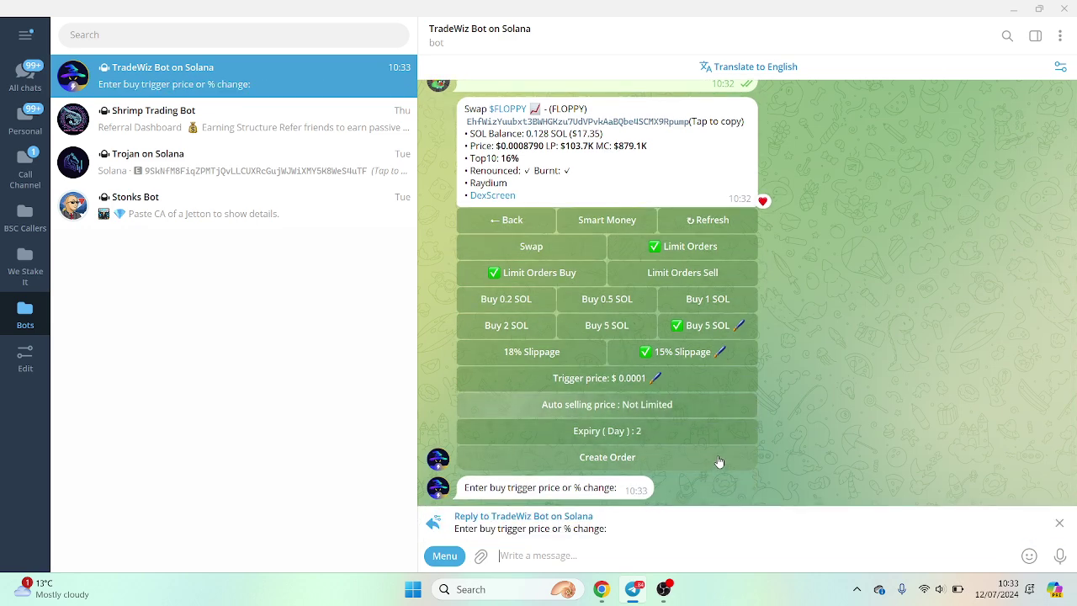
{"action": "type", "text": "20"}
{"action": "key", "text": "Return"}
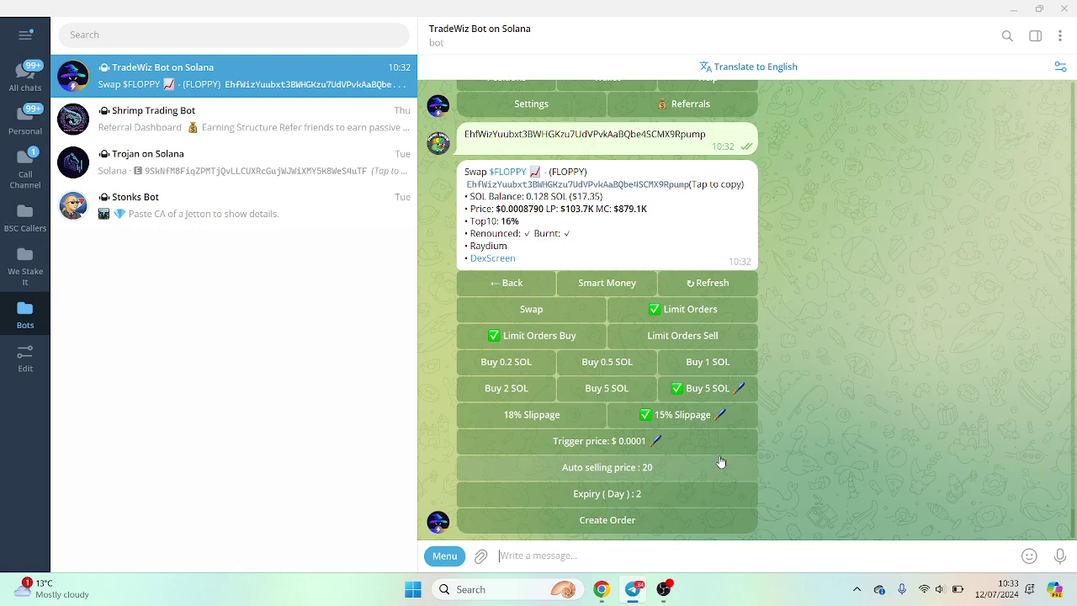
{"action": "left_click", "coordinate": [703, 494]}
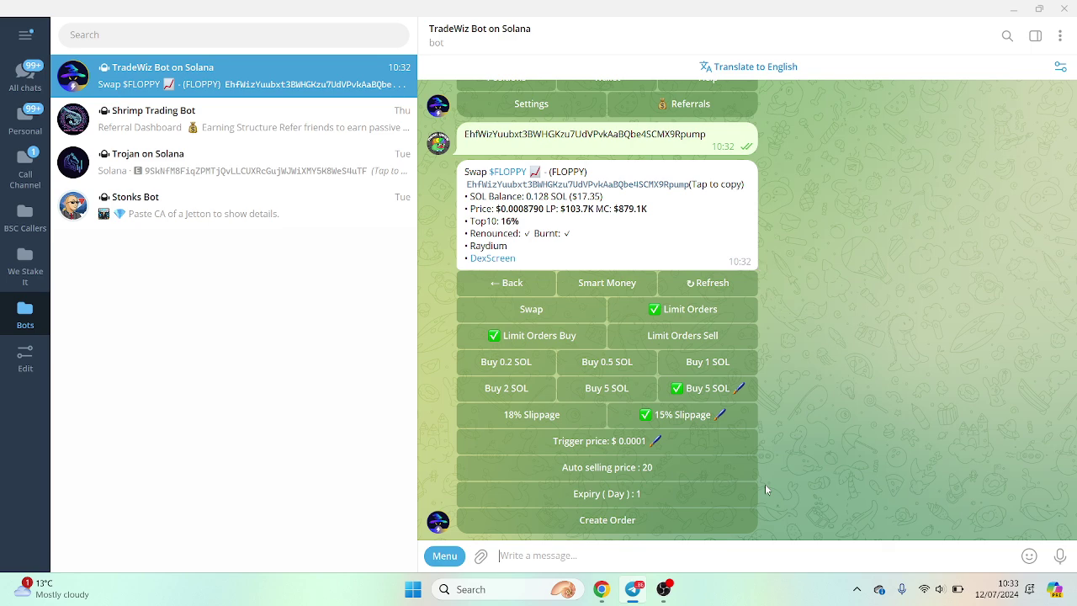
{"action": "left_click", "coordinate": [636, 521]}
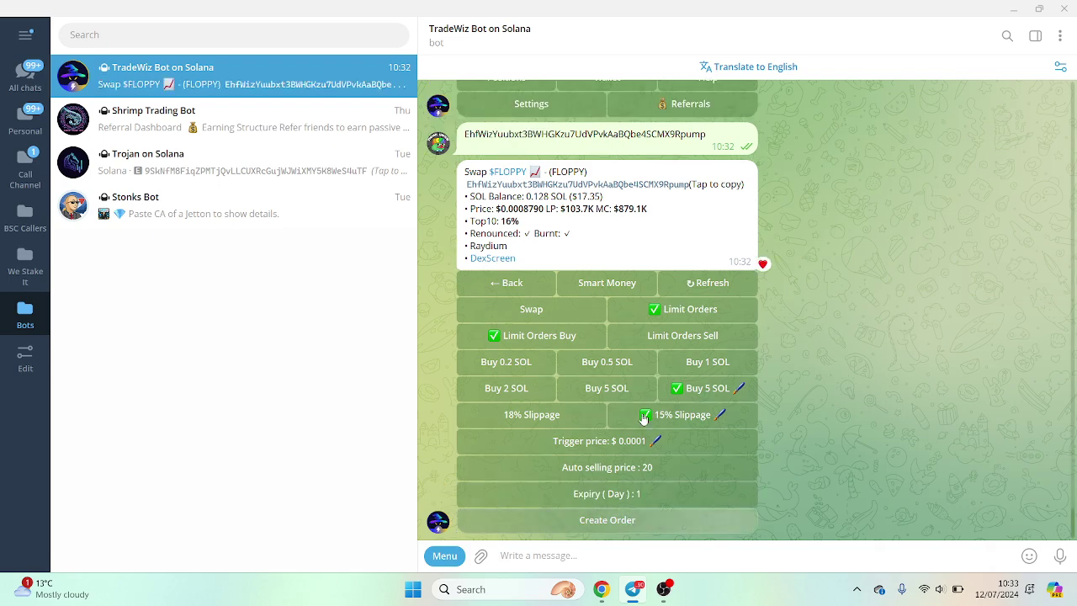
Try Limit Orders Sell, then restart the bot with /start and open its Settings
{"action": "left_click", "coordinate": [697, 344]}
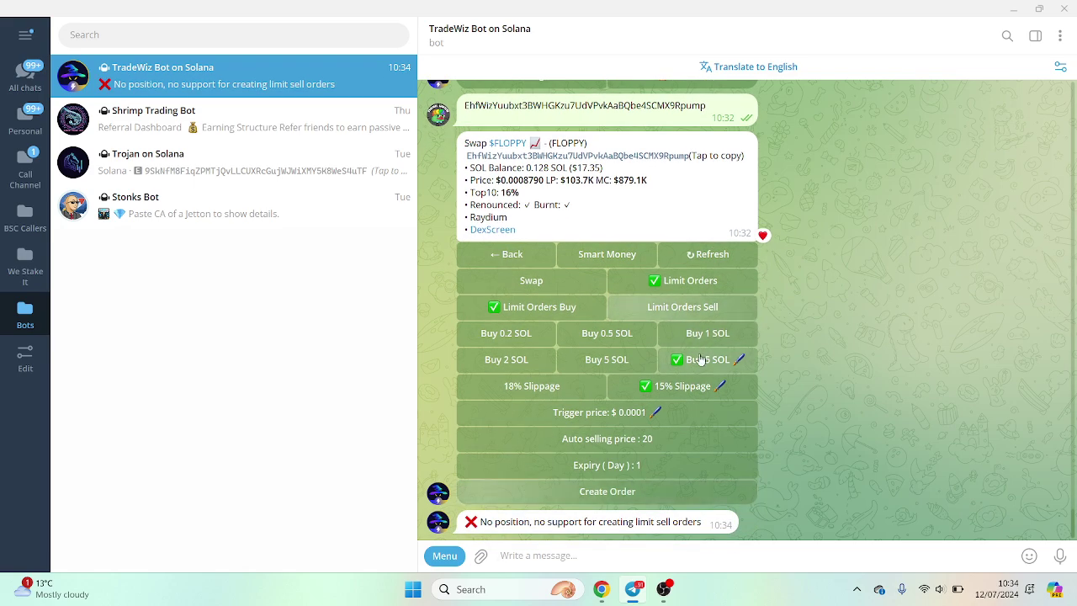
{"action": "left_click", "coordinate": [446, 555]}
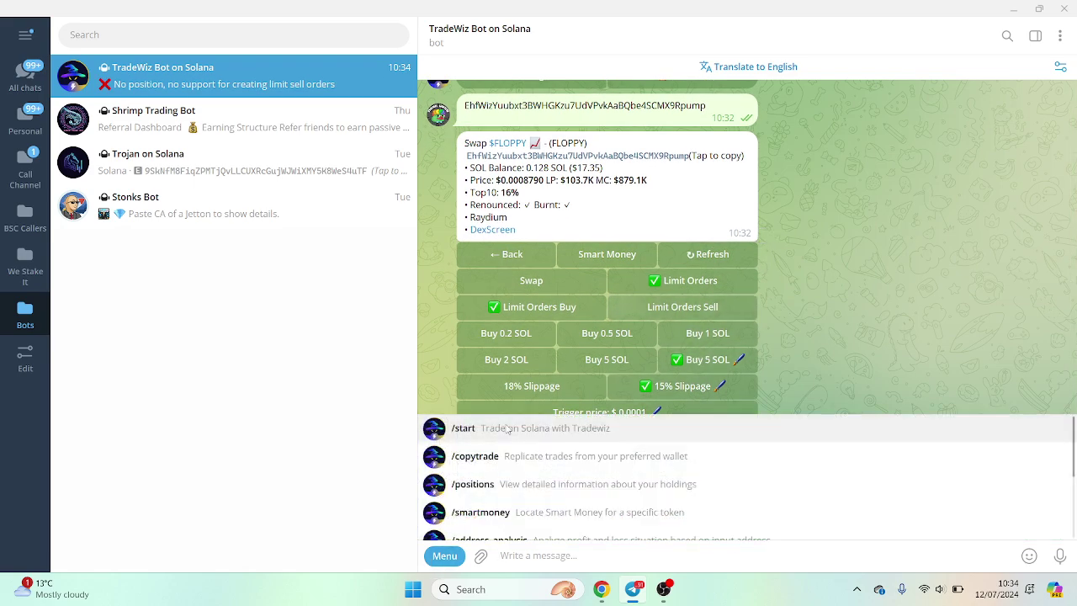
{"action": "left_click", "coordinate": [463, 428]}
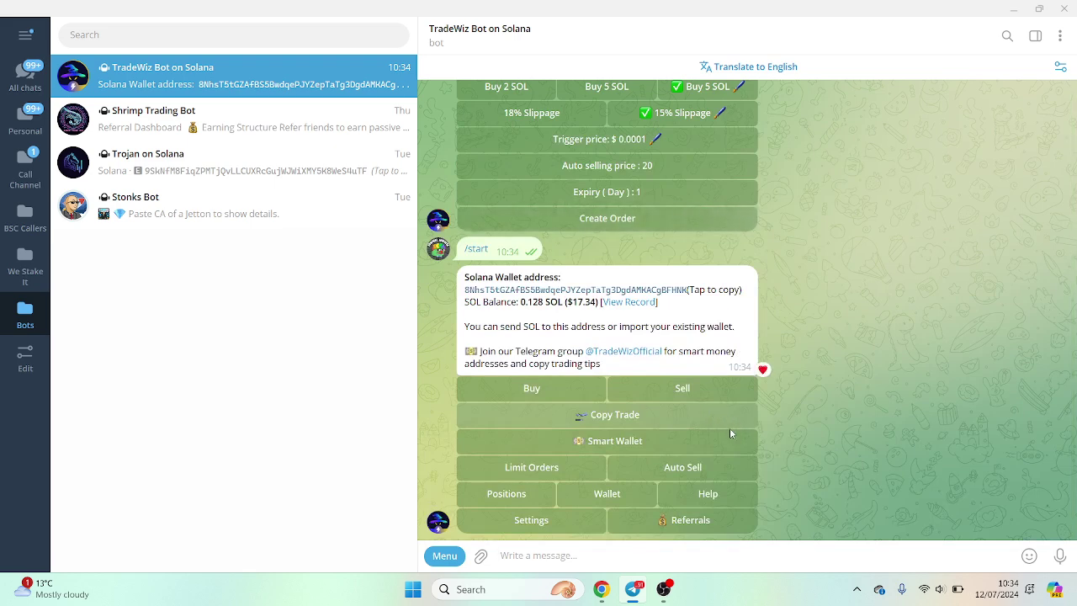
{"action": "left_click", "coordinate": [535, 526]}
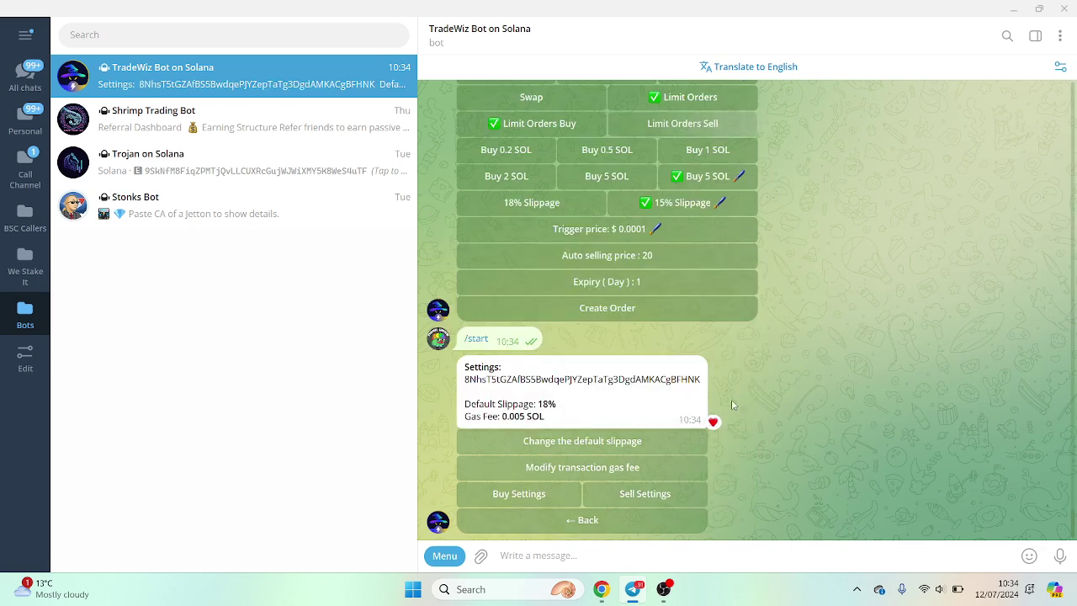
Draft 0.0005 as the new transaction gas fee, then go back to the main wallet menu
{"action": "left_click", "coordinate": [638, 469]}
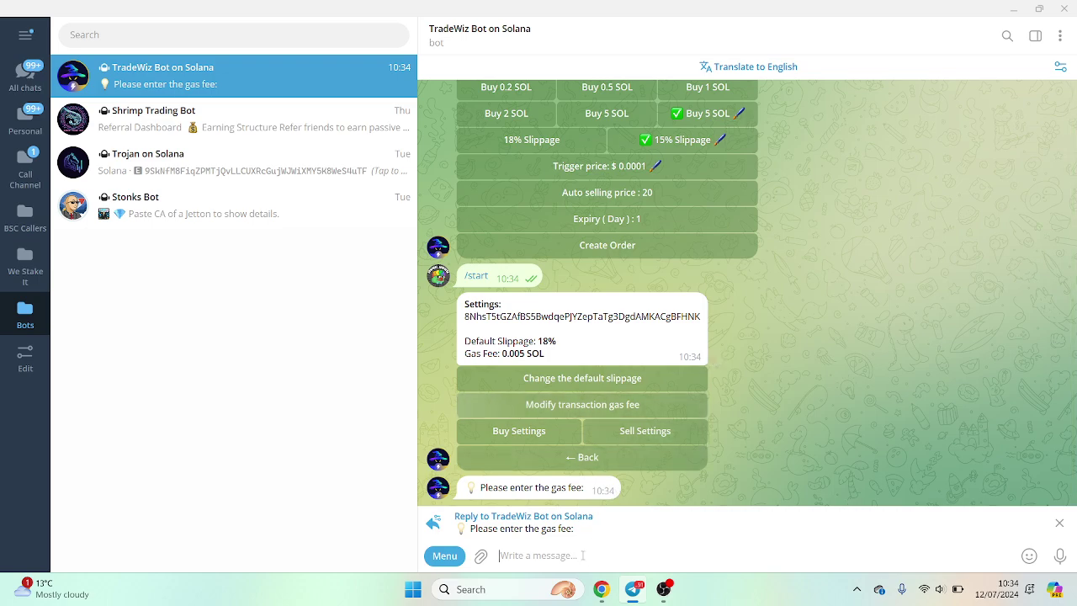
{"action": "type", "text": "0.00"}
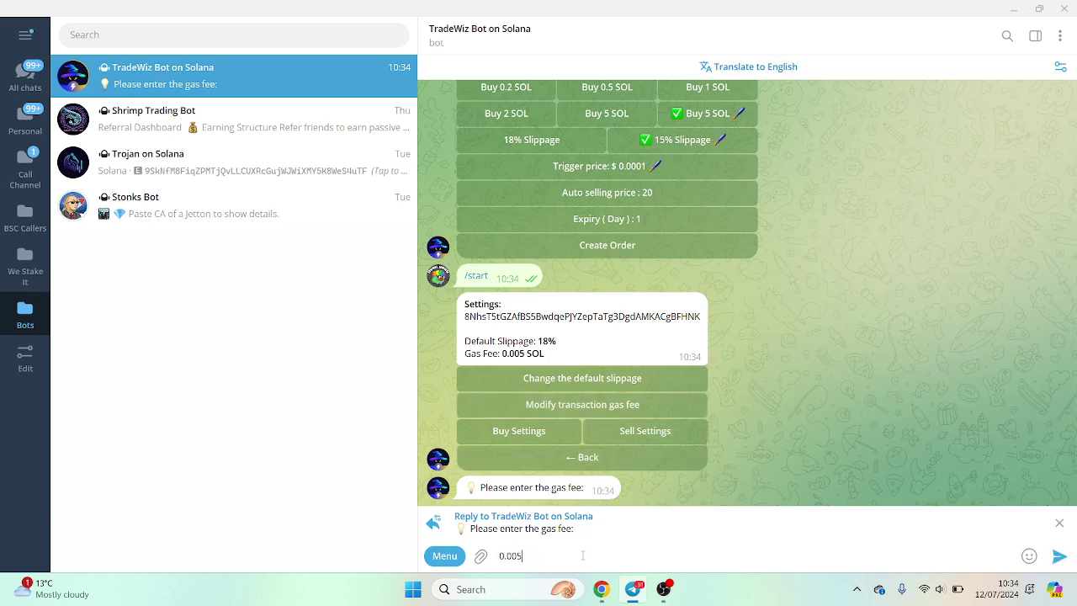
{"action": "type", "text": "5"}
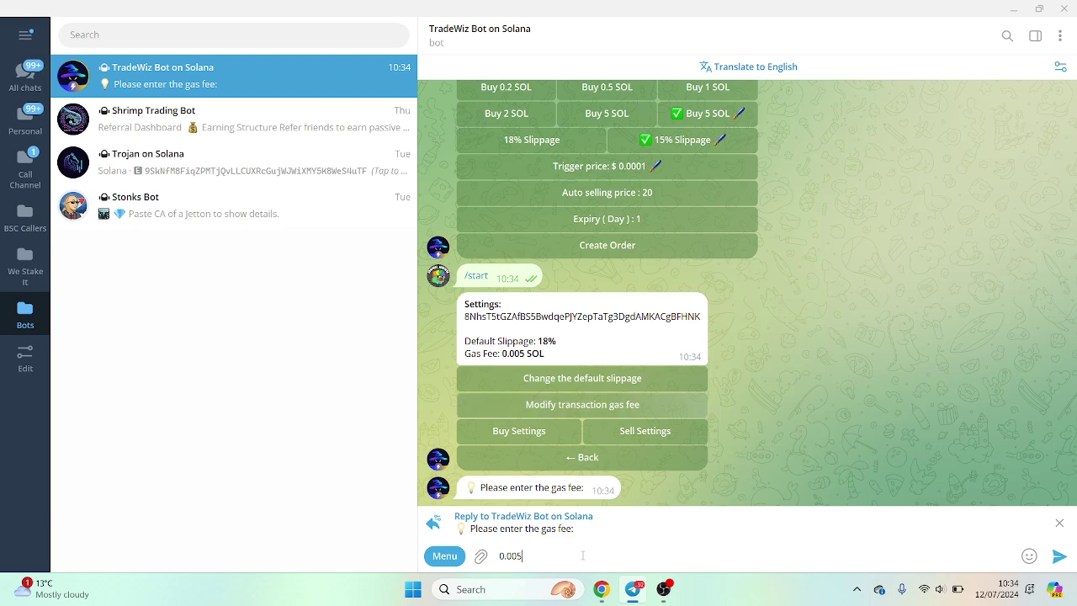
{"action": "key", "text": "BackSpace"}
{"action": "key", "text": "BackSpace"}
{"action": "type", "text": "1"}
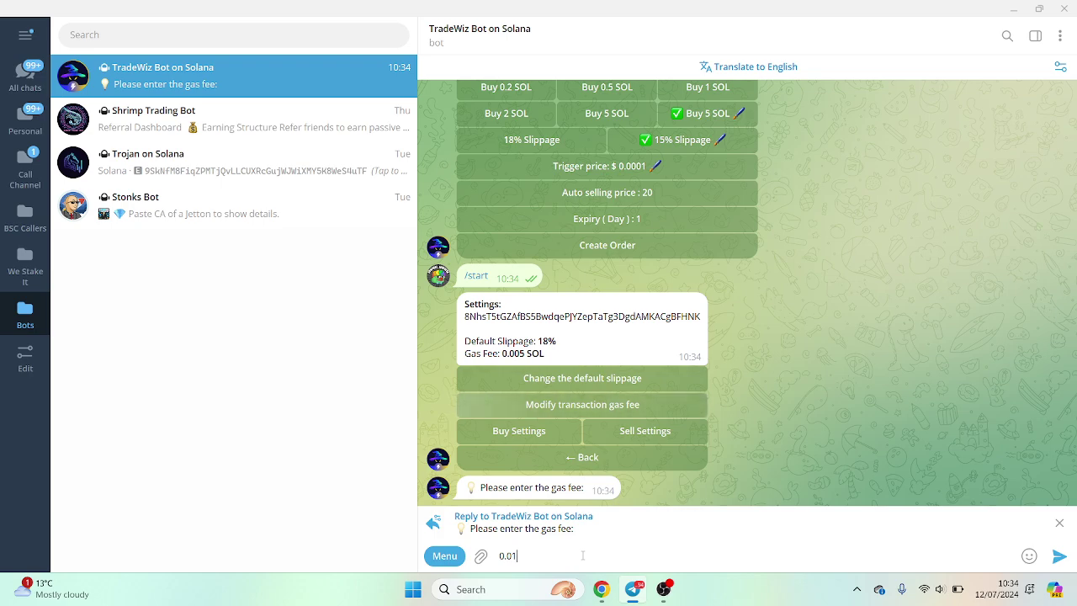
{"action": "key", "text": "BackSpace"}
{"action": "type", "text": "05"}
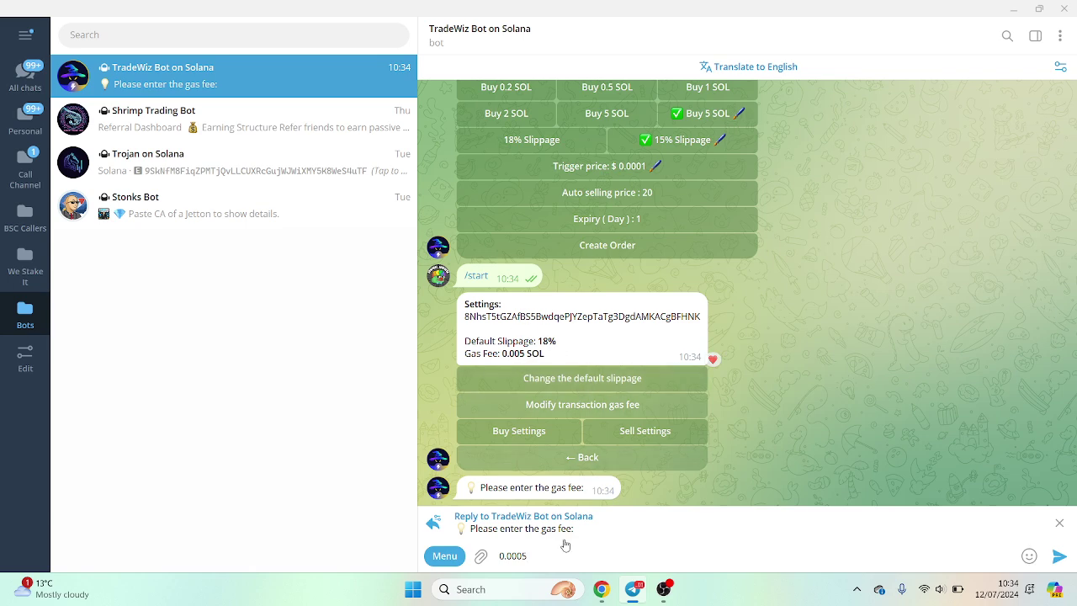
{"action": "left_click", "coordinate": [589, 461]}
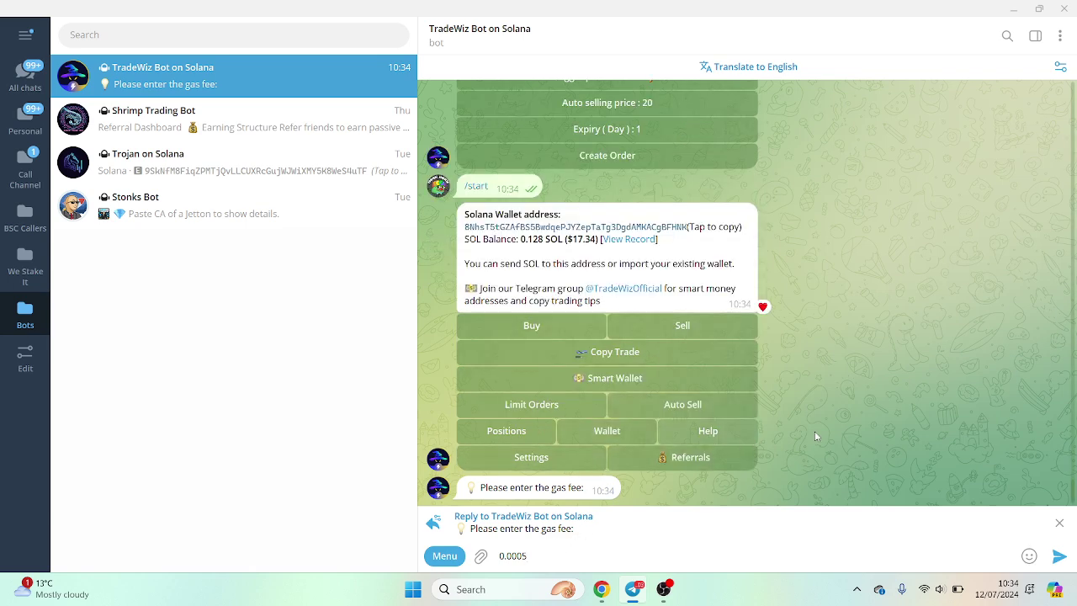